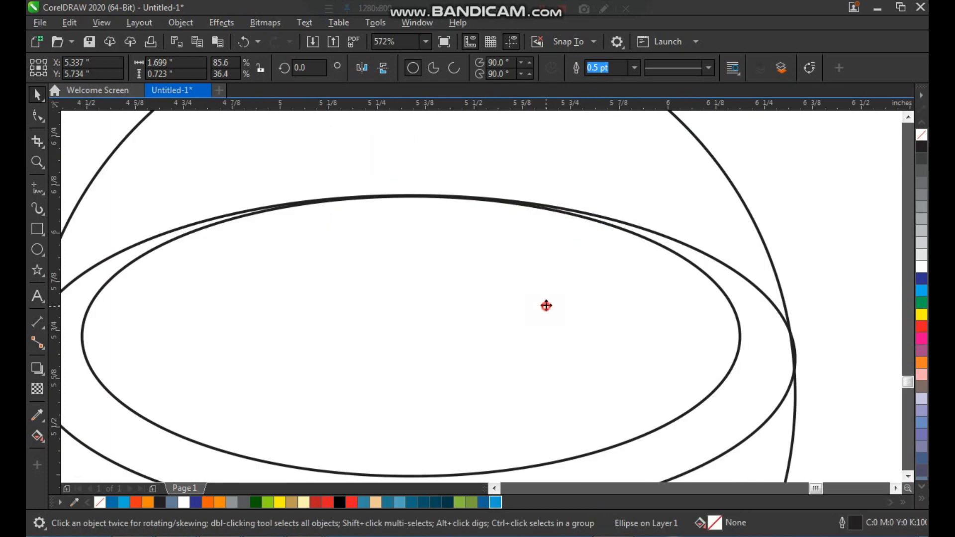
- Trim the wide ellipse with the smaller inner ellipse to form the bowl's rim
drag(373, 149, 492, 256)
scroll(507, 305, down, 3)
key(F2)
drag(452, 314, 597, 396)
scroll(502, 281, down, 2)
shift+click(584, 282)
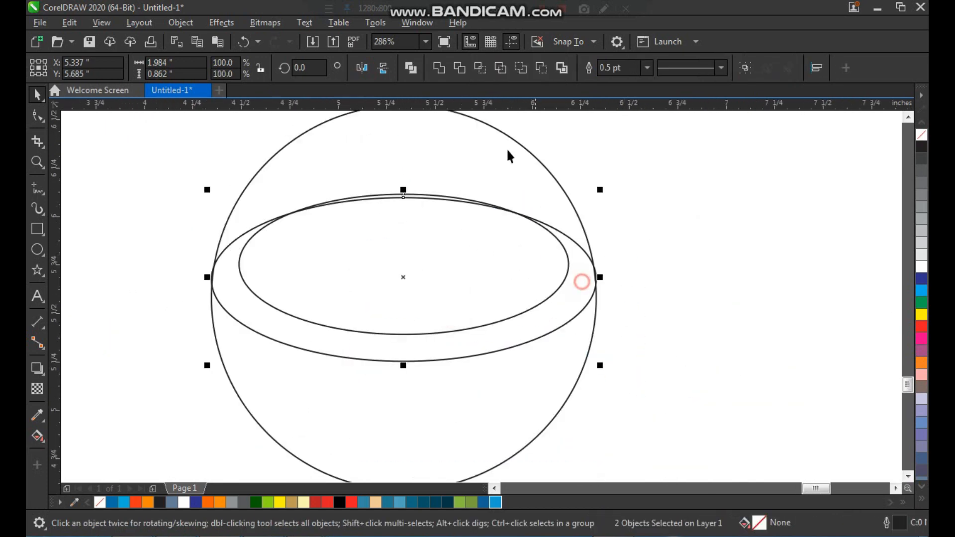
click(473, 72)
click(482, 266)
click(543, 316)
key(ctrl+z)
click(700, 262)
- Trim the large circle using the crescent-shaped rim
click(570, 293)
click(666, 296)
scroll(664, 295, down, 1)
key(F2)
drag(590, 228, 390, 384)
click(479, 326)
key(ctrl+z)
shift+click(489, 237)
click(461, 68)
click(811, 225)
drag(639, 174, 708, 181)
key(ctrl+z)
click(712, 199)
key(ctrl+z)
- Break the trimmed circle apart and delete its upper piece
click(181, 23)
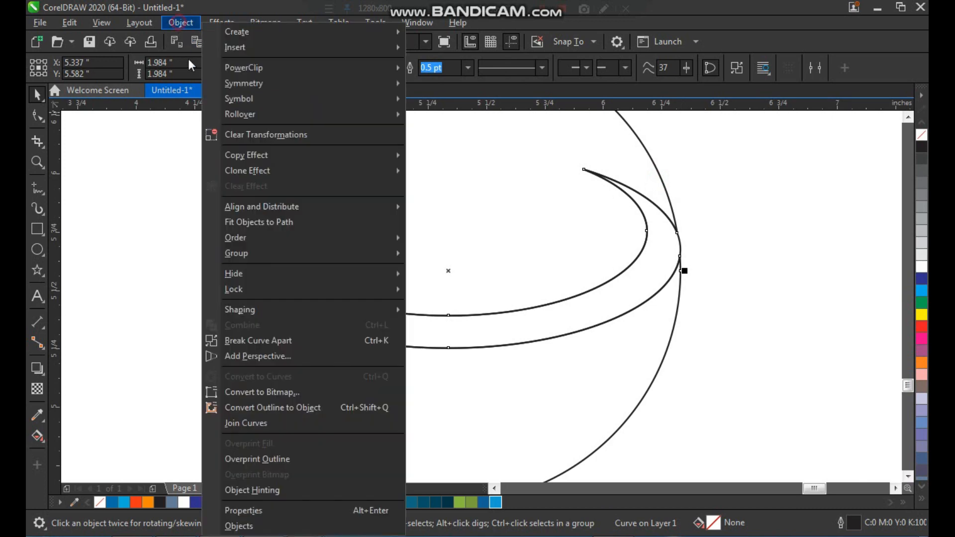
click(330, 340)
click(770, 210)
click(637, 163)
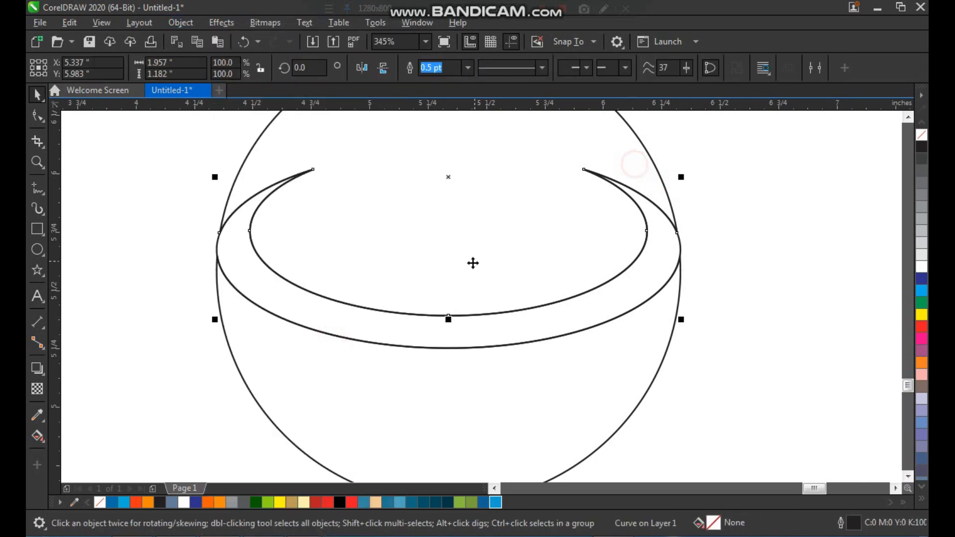
scroll(473, 264, down, 2)
key(Delete)
- Fill the lower bowl piece with solid green #799F3A
click(633, 213)
drag(639, 171, 354, 413)
scroll(493, 330, up, 3)
scroll(496, 301, down, 2)
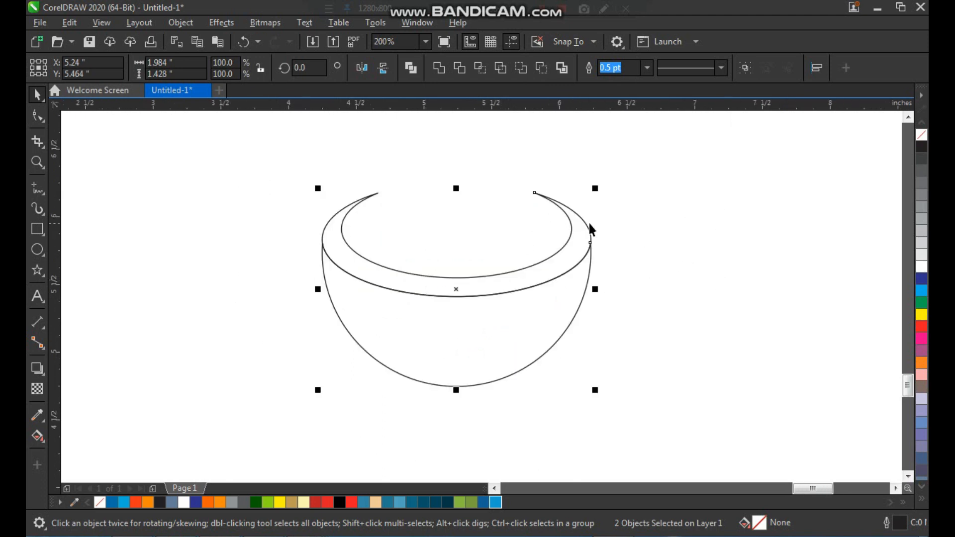
key(z)
drag(648, 158, 311, 425)
drag(473, 363, 485, 372)
key(ctrl+z)
click(471, 503)
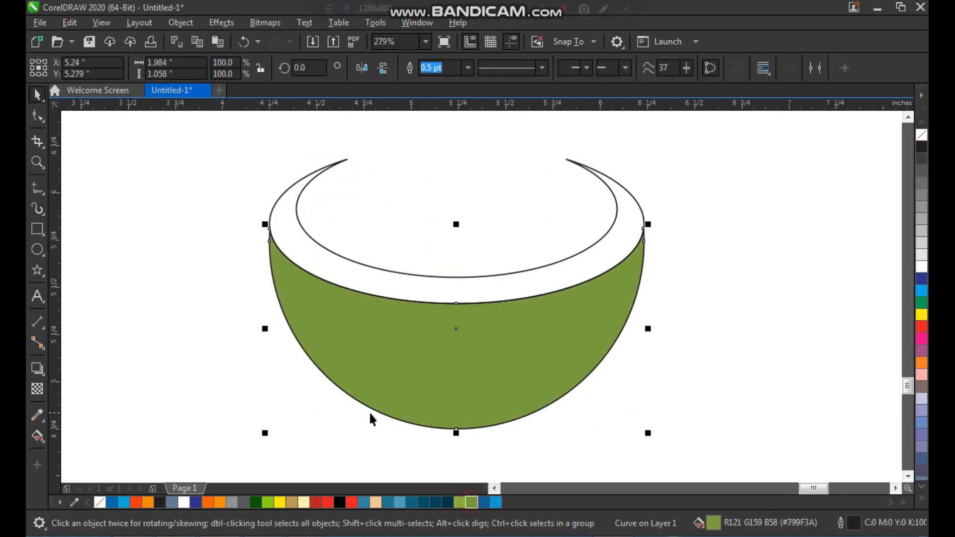
- Apply a vertical fountain fill to the bowl body, running from dark green at the base to lighter green above
click(42, 442)
click(85, 435)
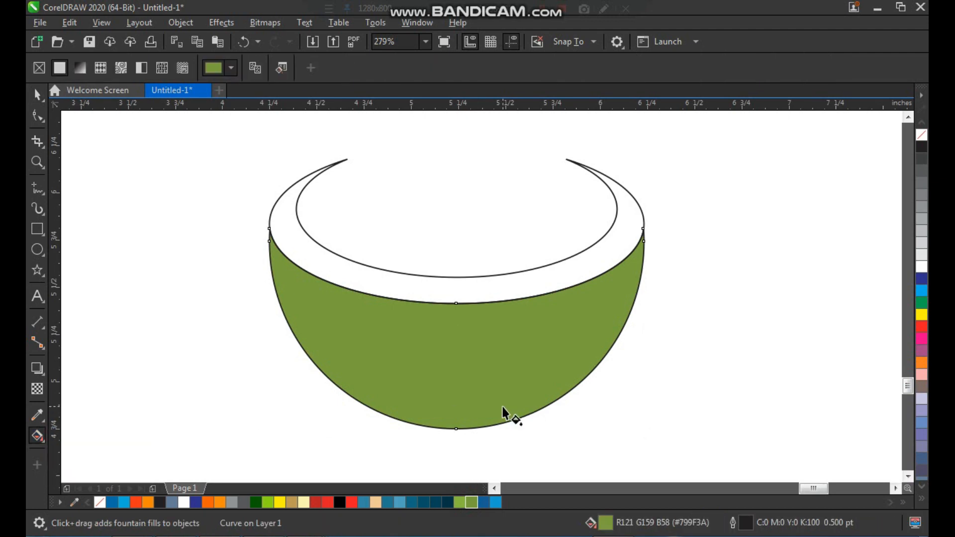
drag(464, 414, 465, 326)
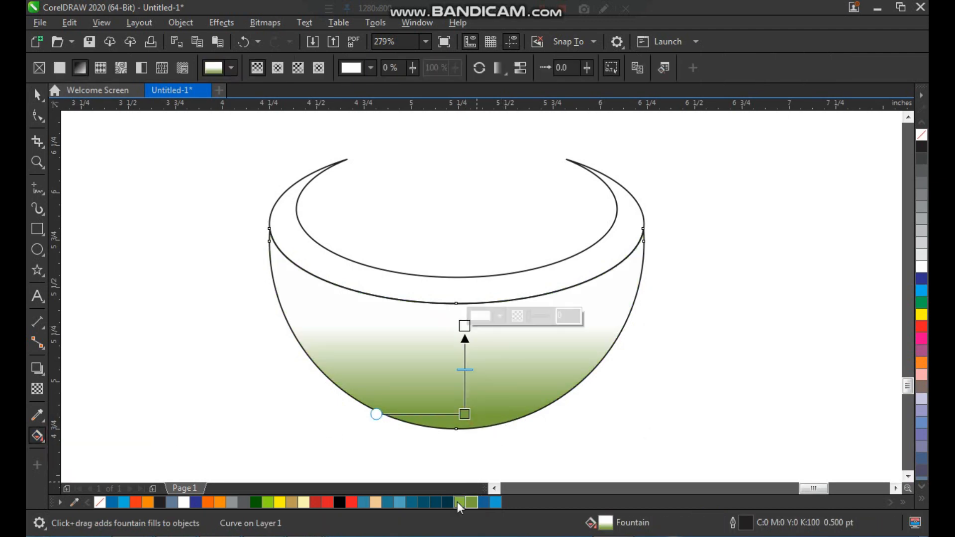
drag(476, 375, 465, 326)
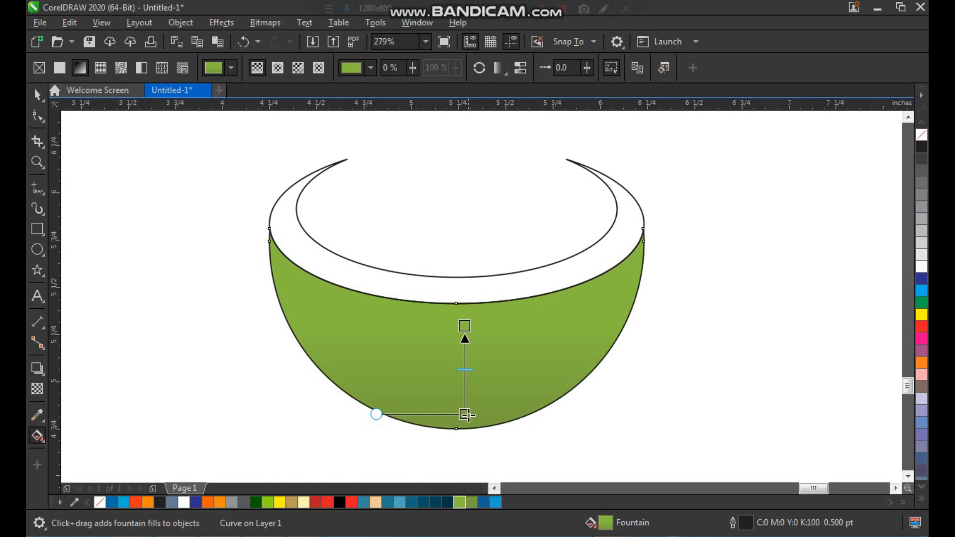
drag(467, 415, 469, 393)
key(space)
click(694, 307)
drag(574, 286, 574, 266)
key(ctrl+z)
- Copy the bowl body's fountain fill onto the rim using Copy Properties From
click(492, 369)
click(415, 286)
click(69, 23)
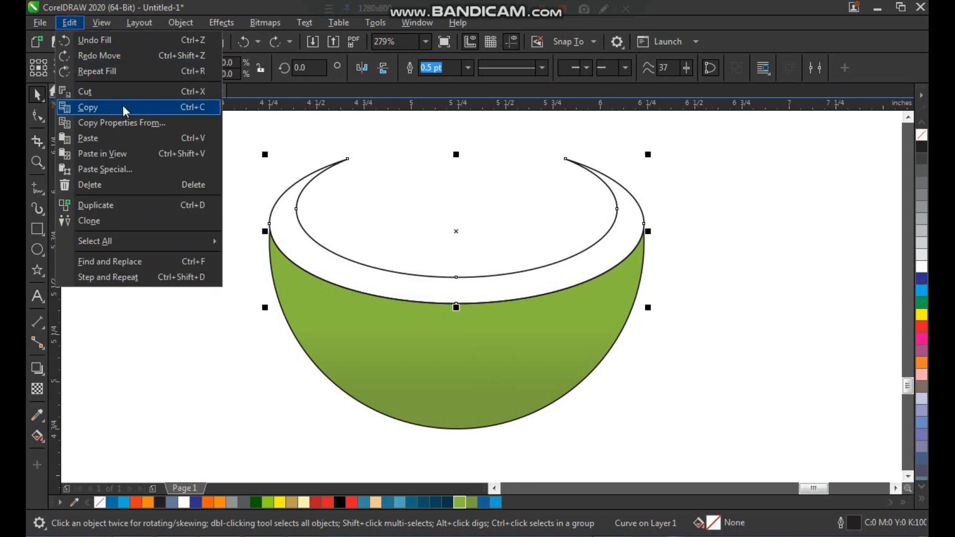
click(125, 123)
click(519, 298)
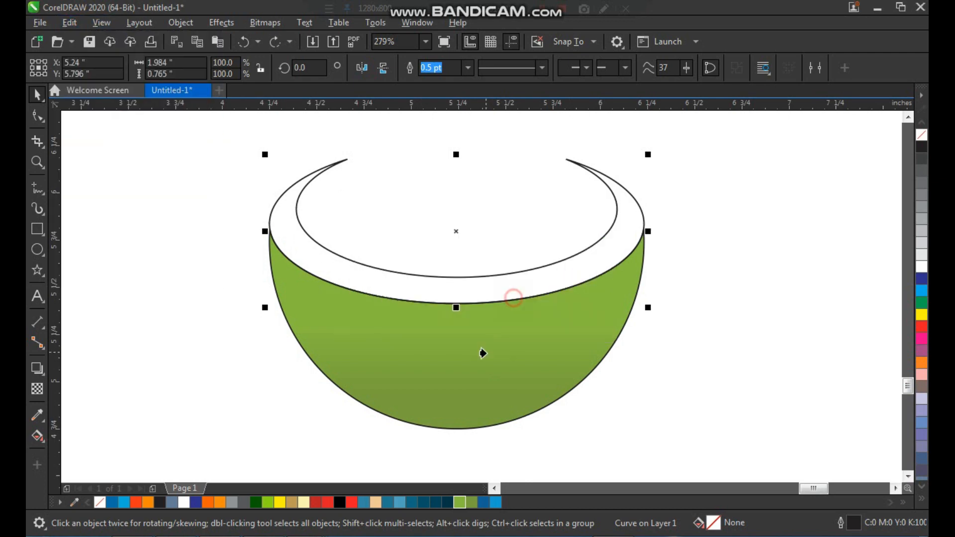
click(482, 351)
click(682, 329)
- Give the rim and bowl body a white outline and set a thicker outline width
click(552, 286)
shift+click(554, 325)
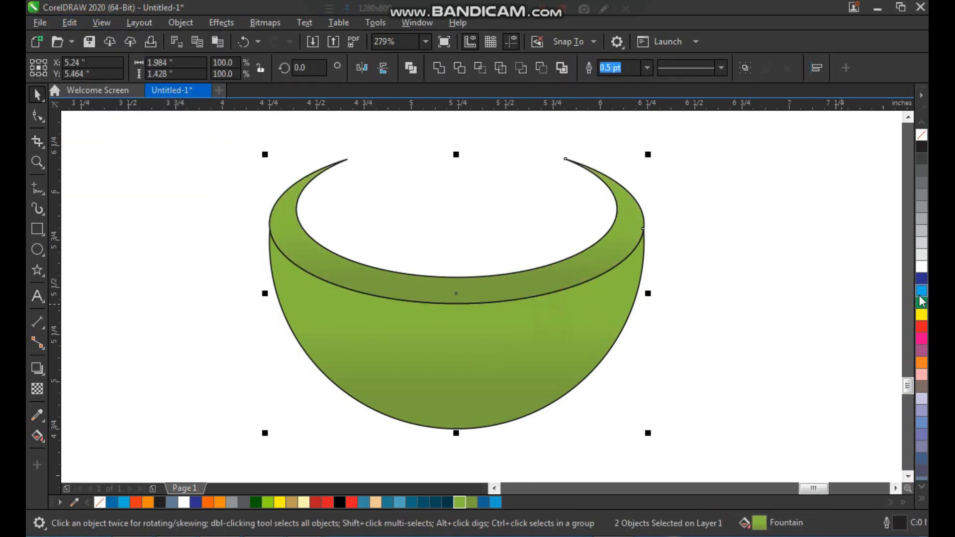
right_click(921, 269)
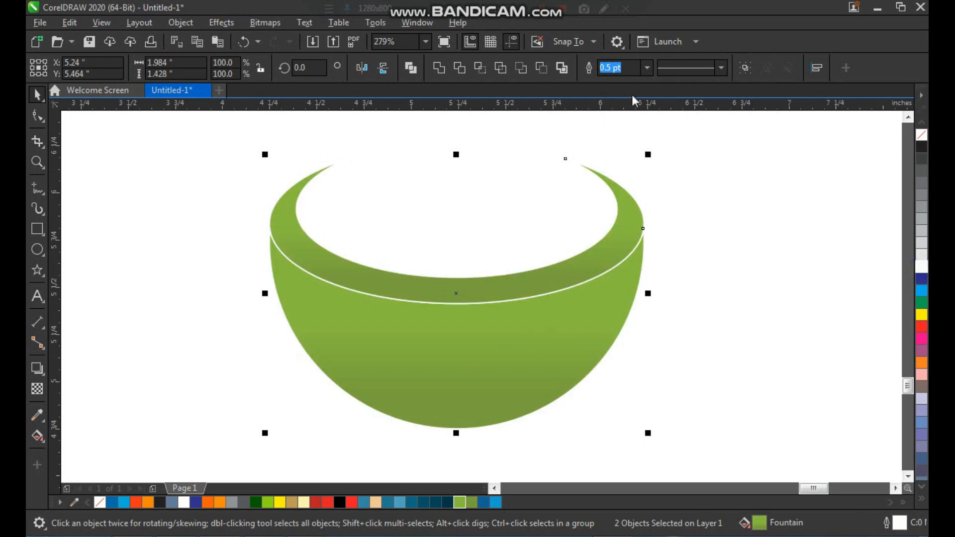
click(648, 68)
click(619, 146)
click(714, 203)
- Draw a slanted four-sided pestle handle with the Bézier tool, about 0.58 × 0.67 in, rising from the inner rim
scroll(429, 272, down, 2)
key(F2)
drag(332, 169, 602, 373)
scroll(405, 294, down, 3)
key(F2)
drag(317, 168, 567, 421)
key(F2)
drag(402, 175, 583, 348)
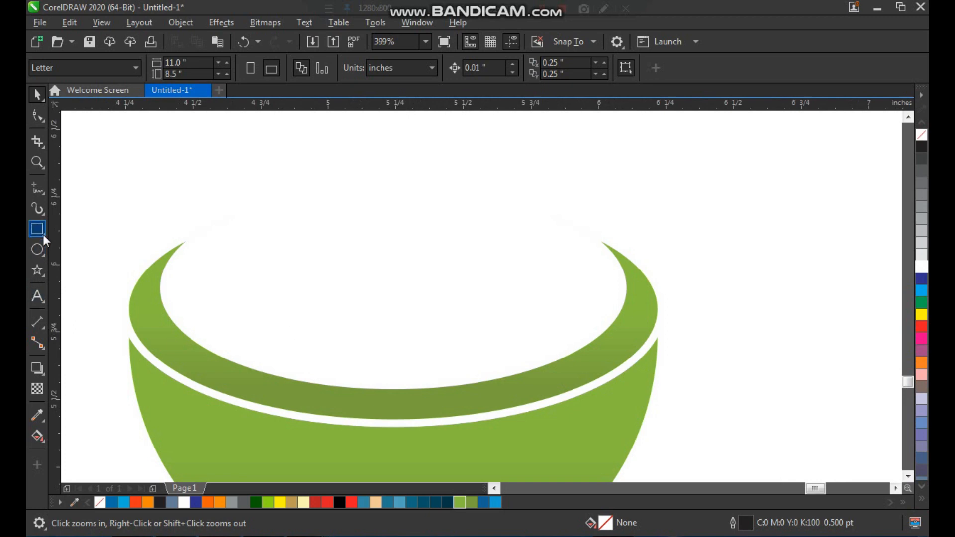
click(37, 249)
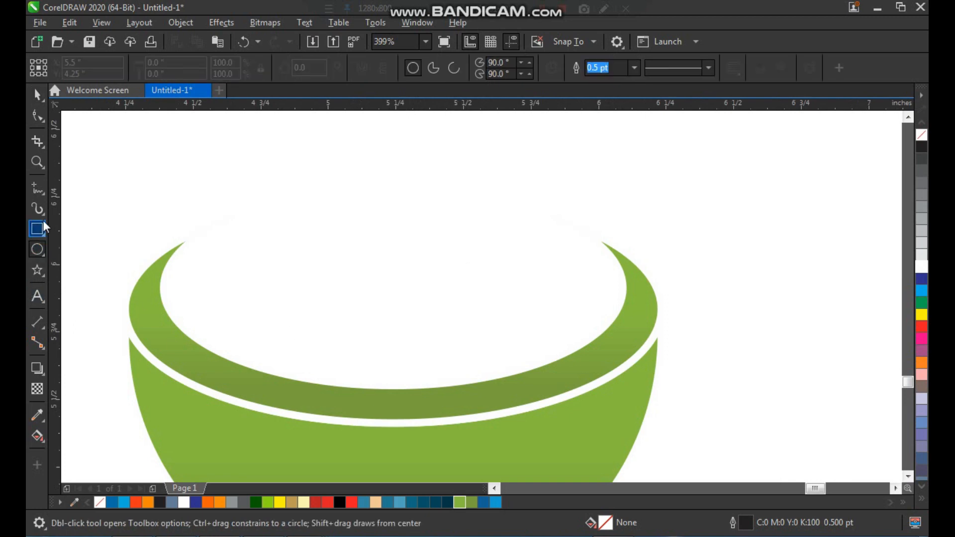
click(42, 195)
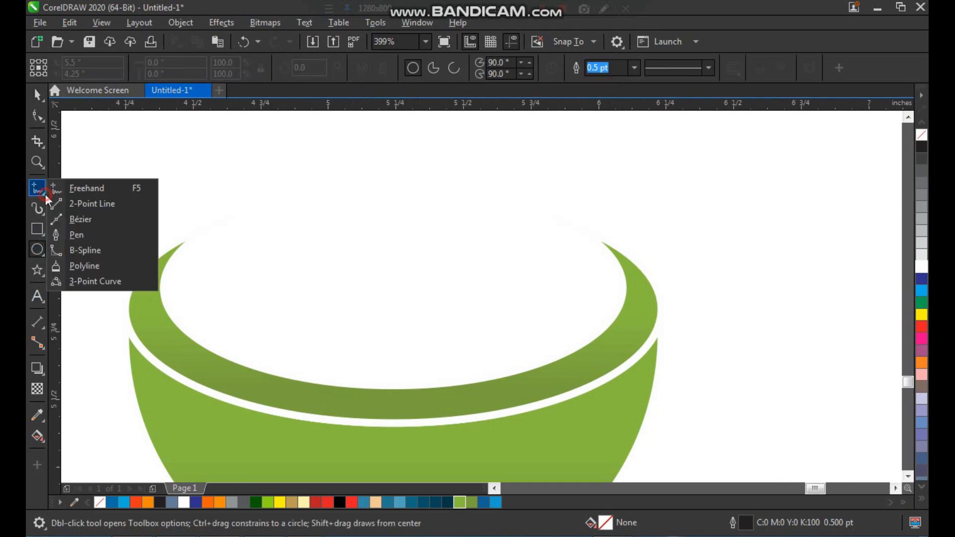
click(83, 219)
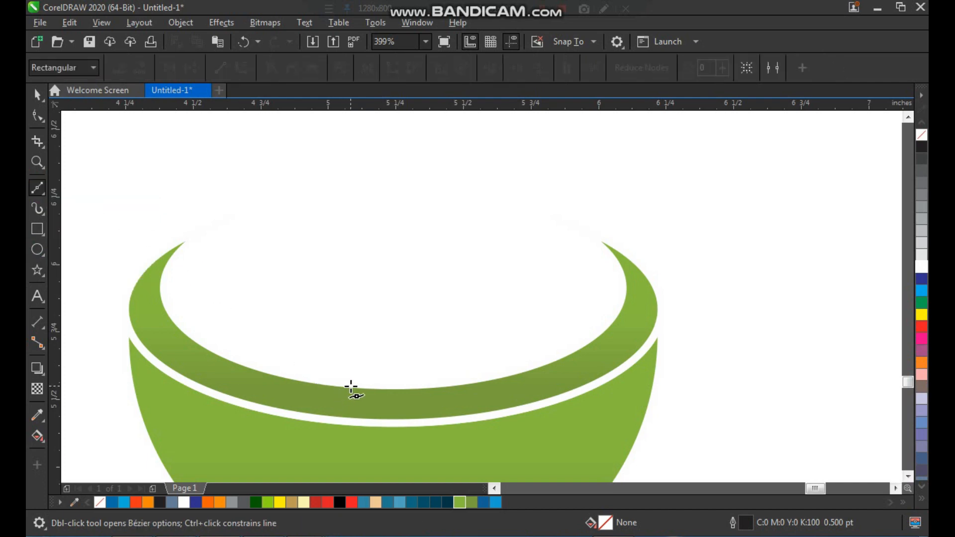
click(448, 214)
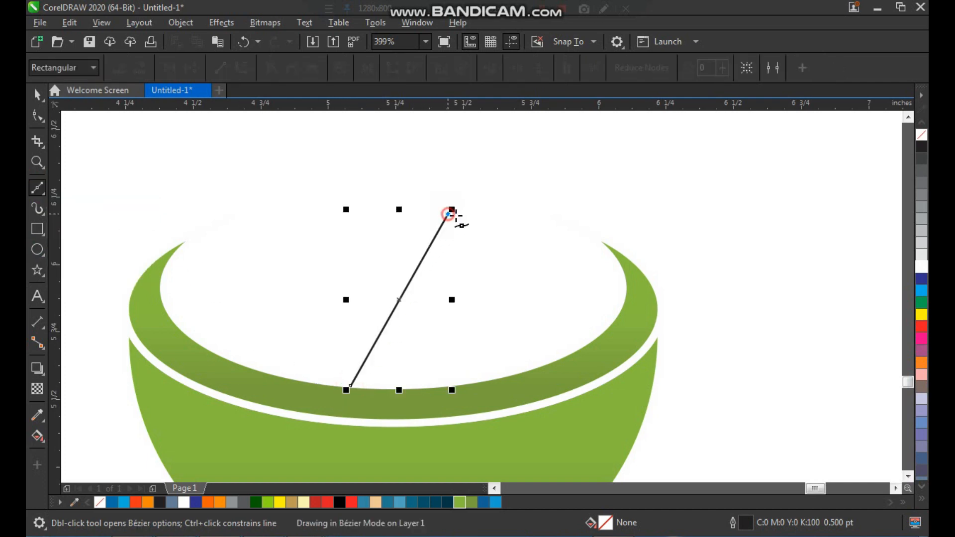
click(508, 232)
click(410, 395)
click(351, 387)
key(space)
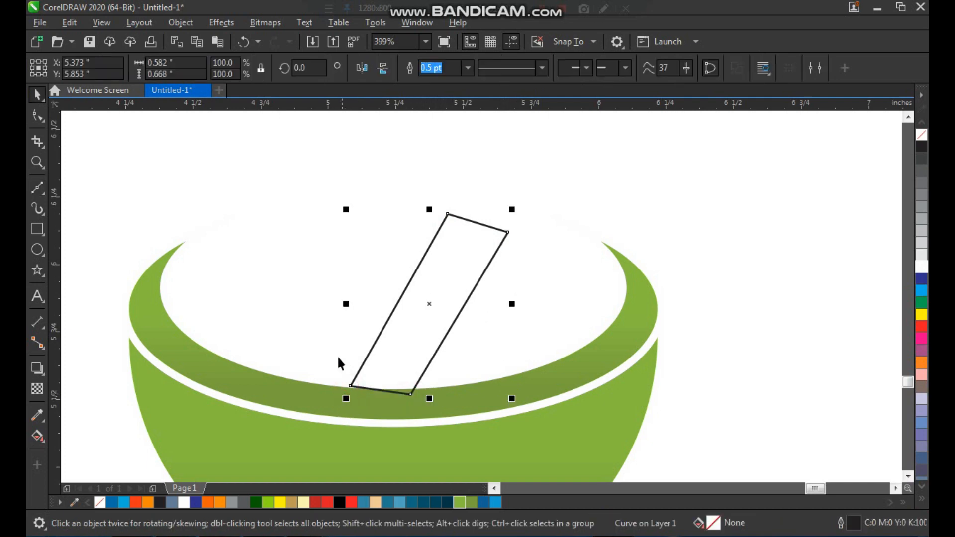
- Move the handle's lower-left corner node outward, making the shape about 0.6 in wide
scroll(318, 400, up, 3)
key(F10)
drag(426, 350, 411, 367)
key(space)
- Draw a circle over the handle's upper end and trim the handle with it to make a concave end
scroll(351, 331, down, 4)
key(z)
drag(368, 147, 577, 349)
drag(427, 159, 539, 296)
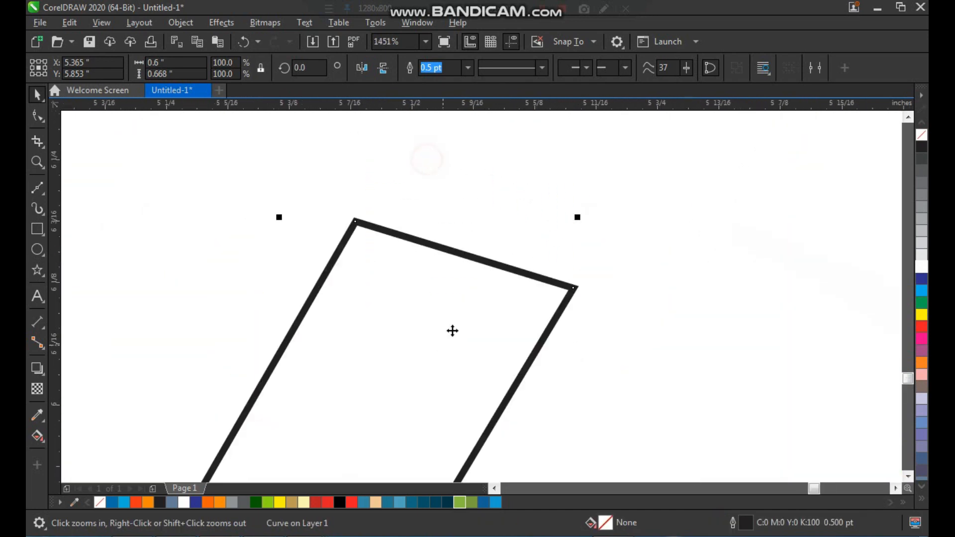
click(35, 250)
drag(413, 193, 716, 409)
key(space)
mouse_move(645, 406)
mouse_down()
mouse_move(559, 208)
mouse_move(578, 228)
mouse_up()
shift+click(481, 364)
click(458, 68)
- Shrink the circle to about 0.25 in and position it just above the handle's concave end
click(572, 241)
drag(651, 318, 626, 323)
drag(521, 257, 523, 264)
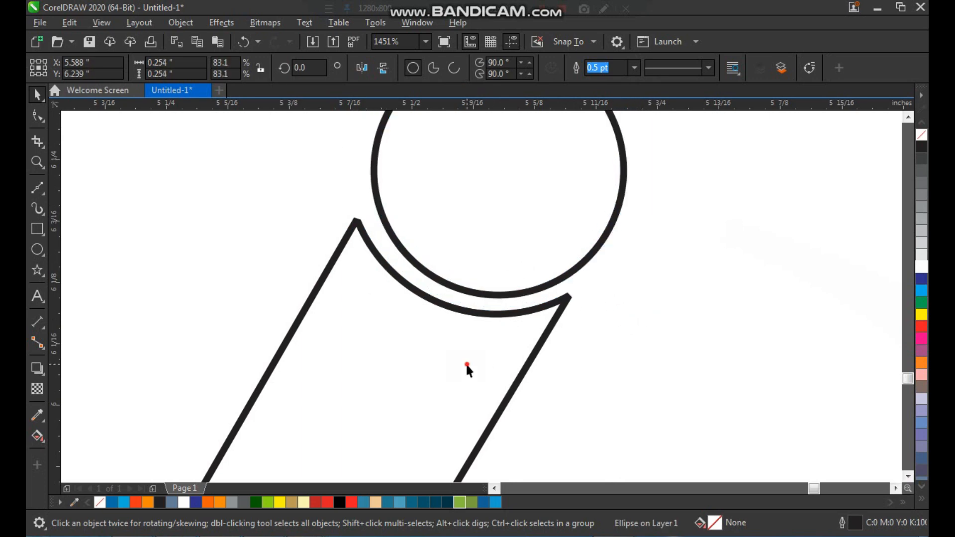
- Weld the circle and the handle into one pestle shape
shift+click(468, 365)
scroll(457, 295, down, 3)
key(F2)
drag(363, 214, 542, 406)
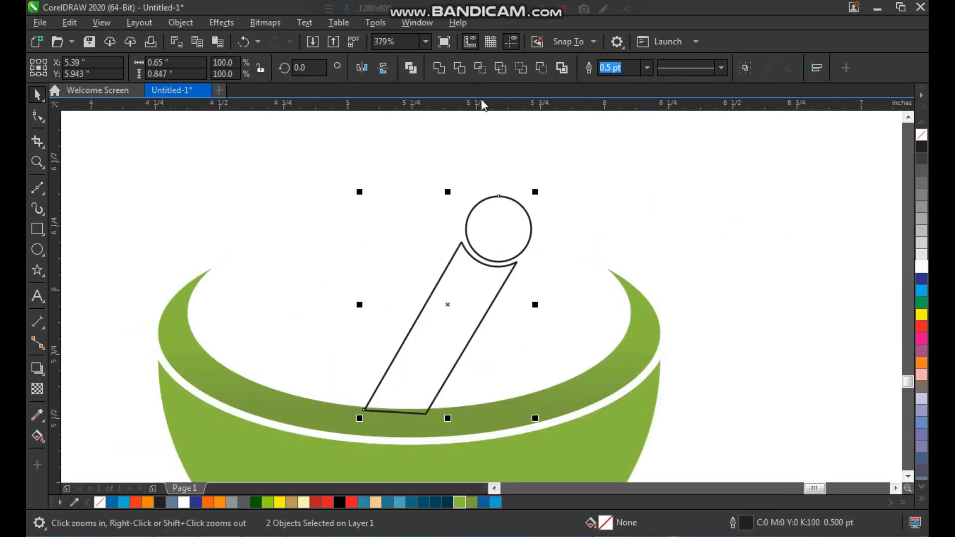
click(439, 69)
drag(465, 315, 478, 313)
key(ctrl+z)
- Fill the pestle with solid blue #15619B
key(F2)
drag(357, 178, 616, 456)
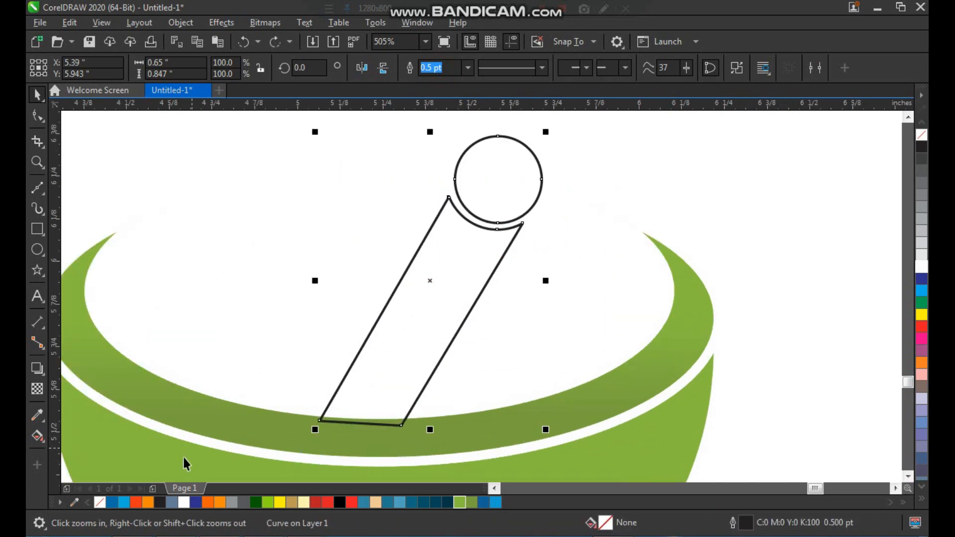
click(487, 501)
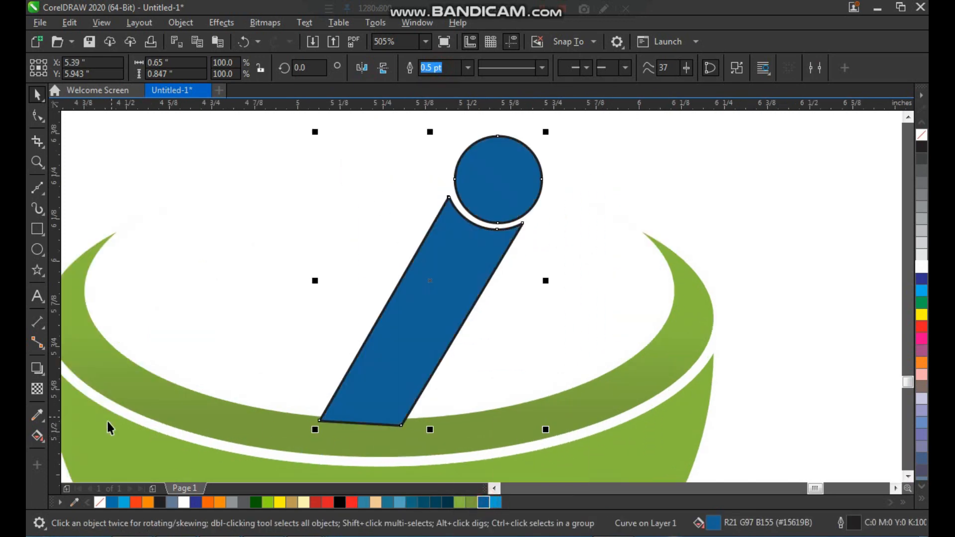
- Apply a diagonal fountain fill along the pestle, from dark blue at the lower end to lighter blue at the knob
click(37, 436)
click(82, 439)
drag(366, 390, 501, 195)
drag(496, 505, 501, 196)
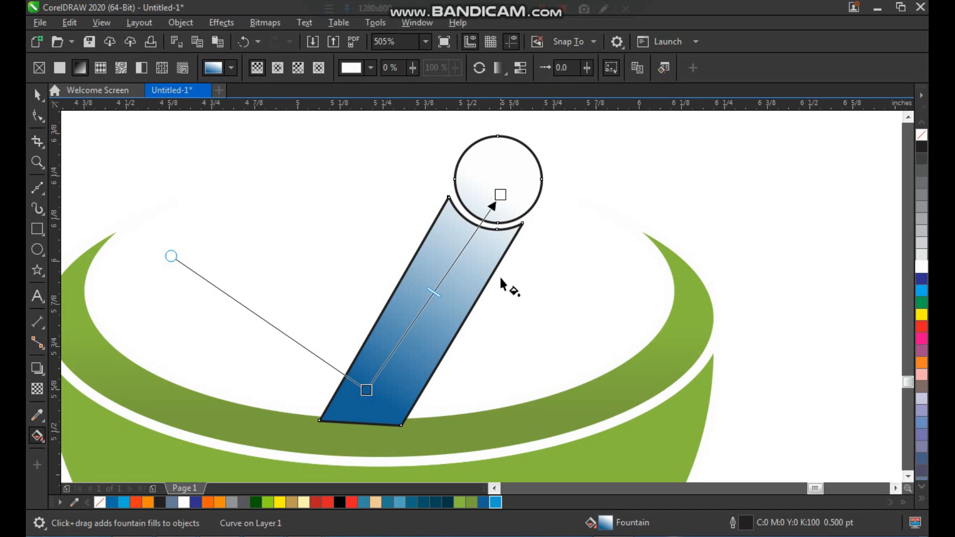
drag(496, 504, 515, 296)
drag(500, 196, 501, 195)
click(39, 96)
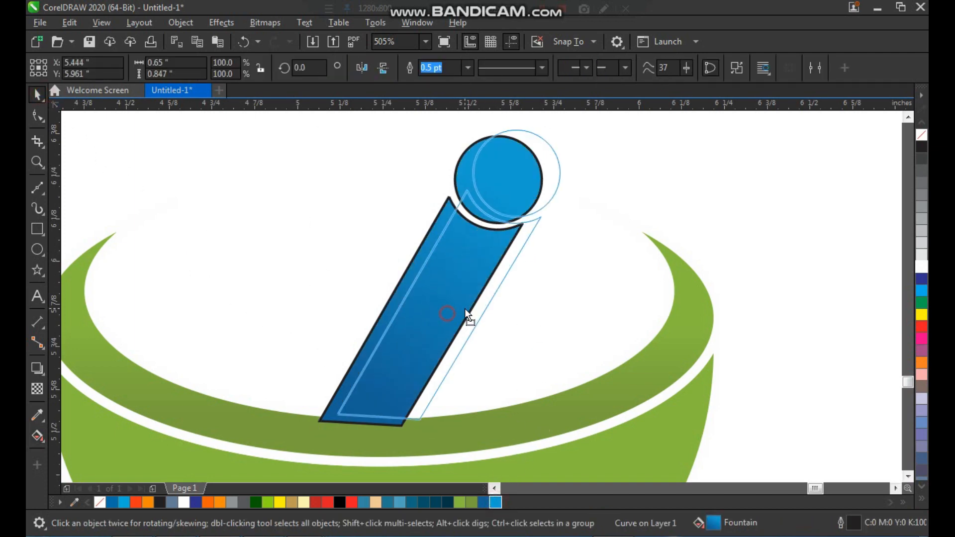
- Copy the green rim's outline pen and outline color onto the pestle, leaving its fill out
click(65, 23)
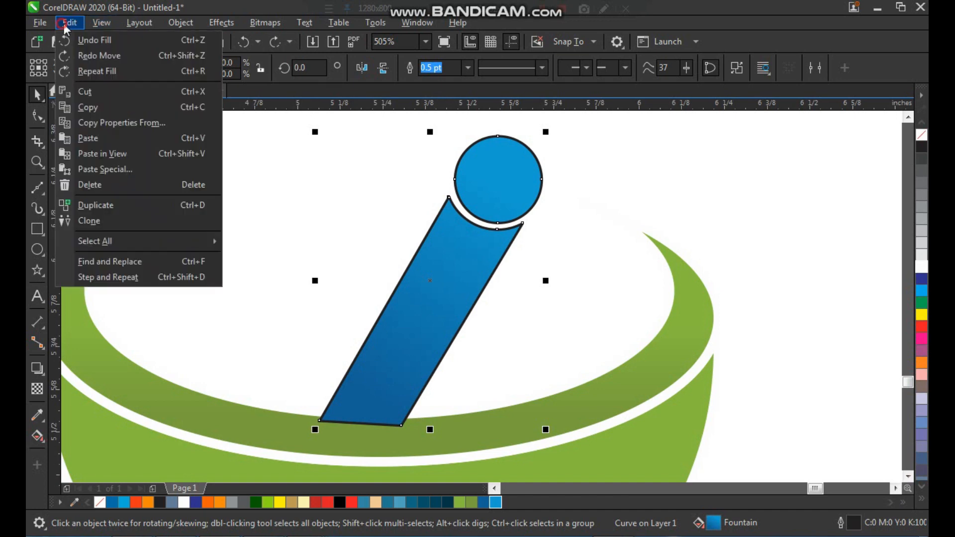
click(136, 122)
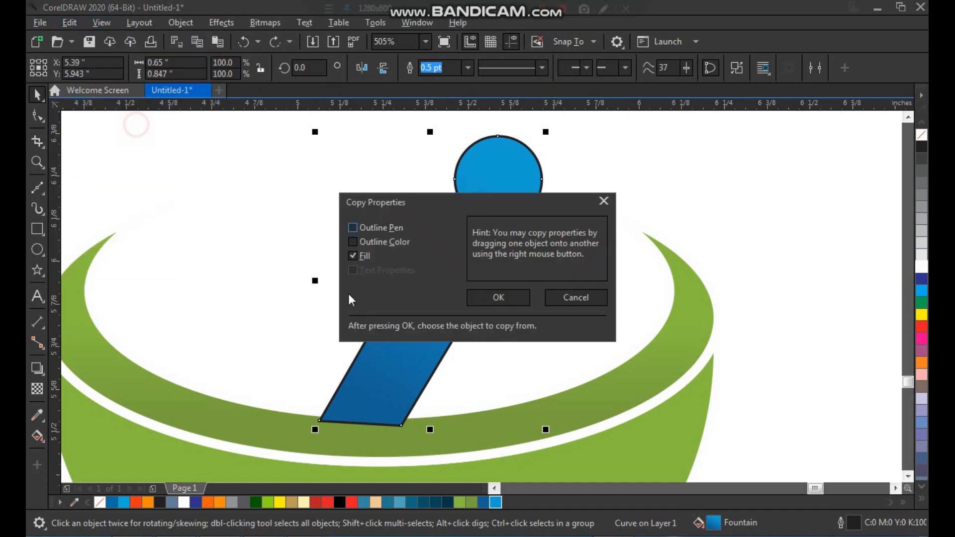
click(367, 257)
click(481, 293)
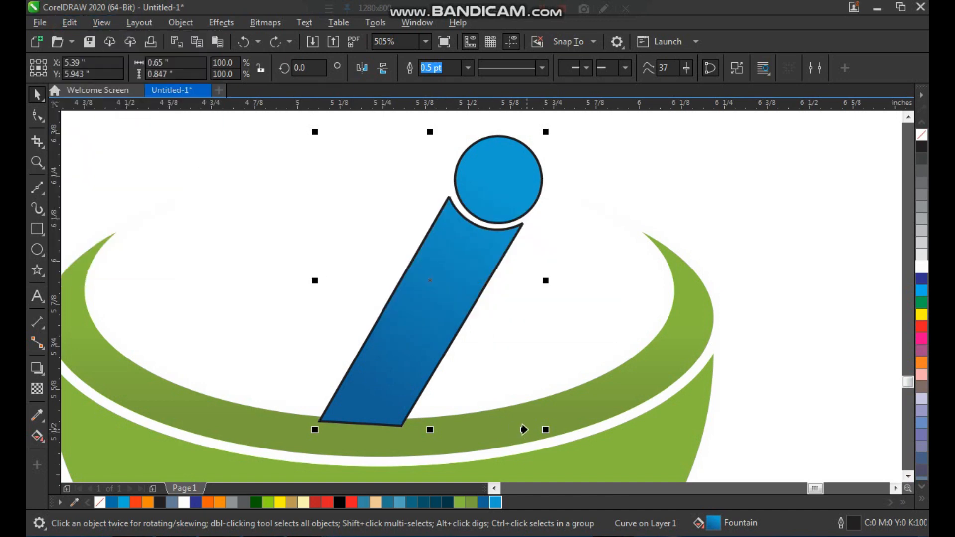
click(524, 429)
scroll(512, 283, down, 2)
click(678, 247)
- Move the pestle's lower-left corner node outward to widen the base of the handle
key(z)
drag(608, 165, 363, 445)
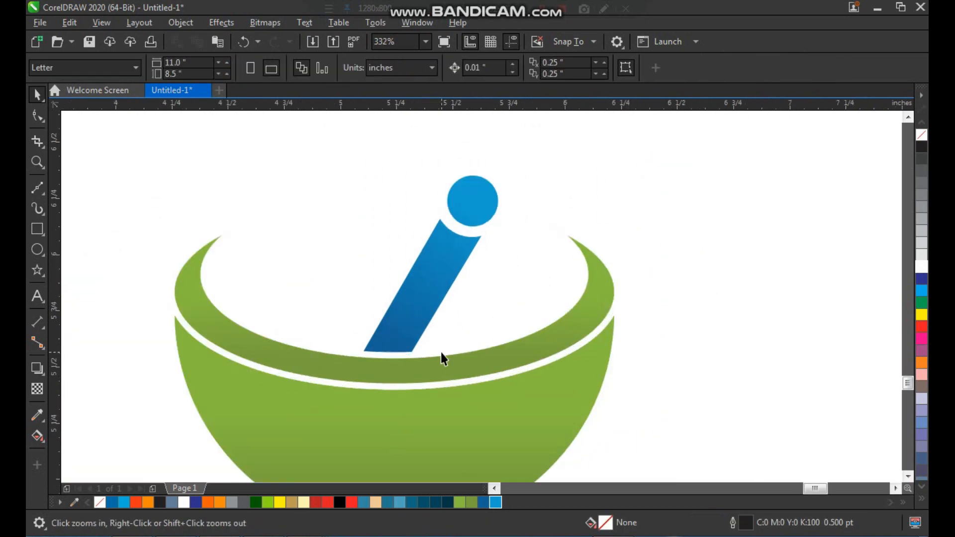
click(413, 314)
key(F2)
drag(276, 258, 487, 423)
key(F10)
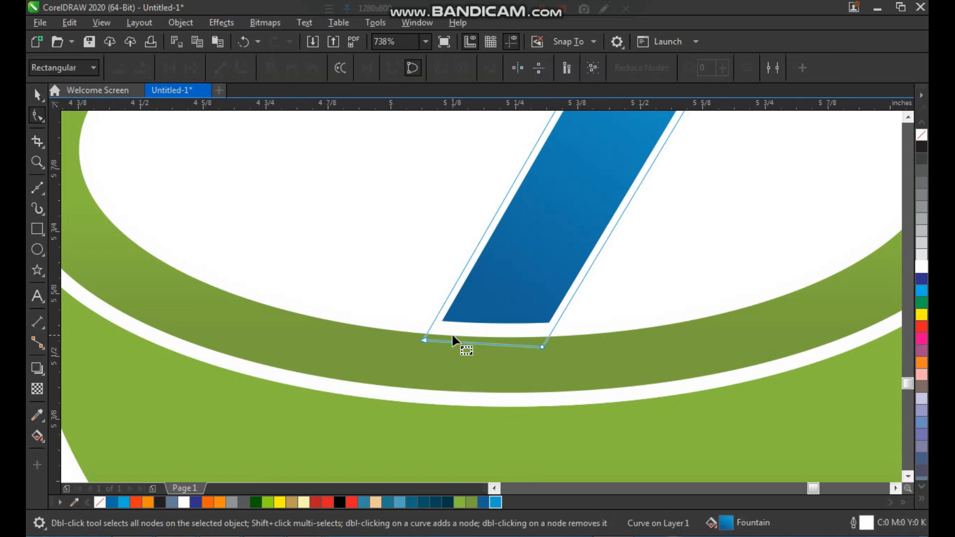
drag(424, 340, 394, 340)
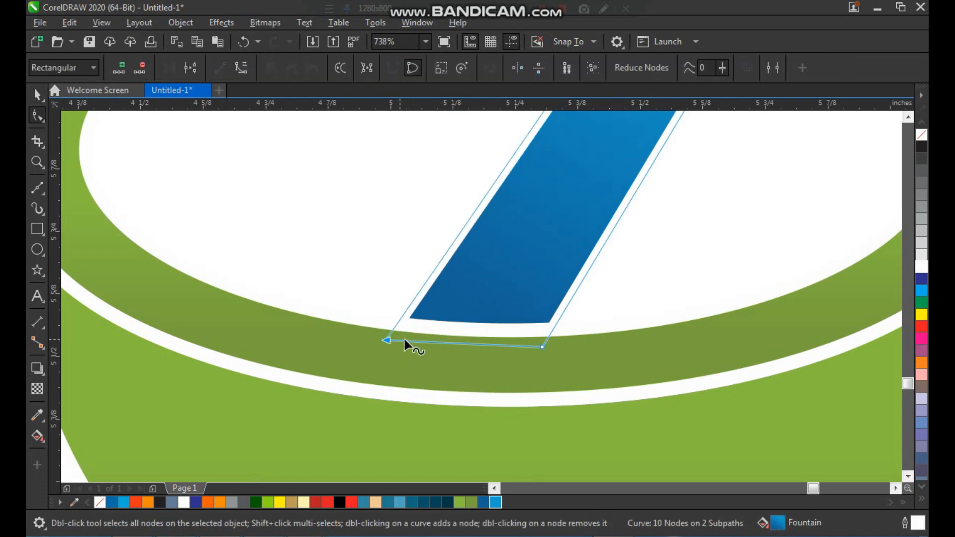
key(space)
- Reposition the pestle slightly to the right inside the bowl
drag(539, 281, 617, 285)
scroll(475, 323, down, 2)
scroll(474, 324, down, 1)
click(657, 226)
key(F2)
drag(646, 173, 387, 409)
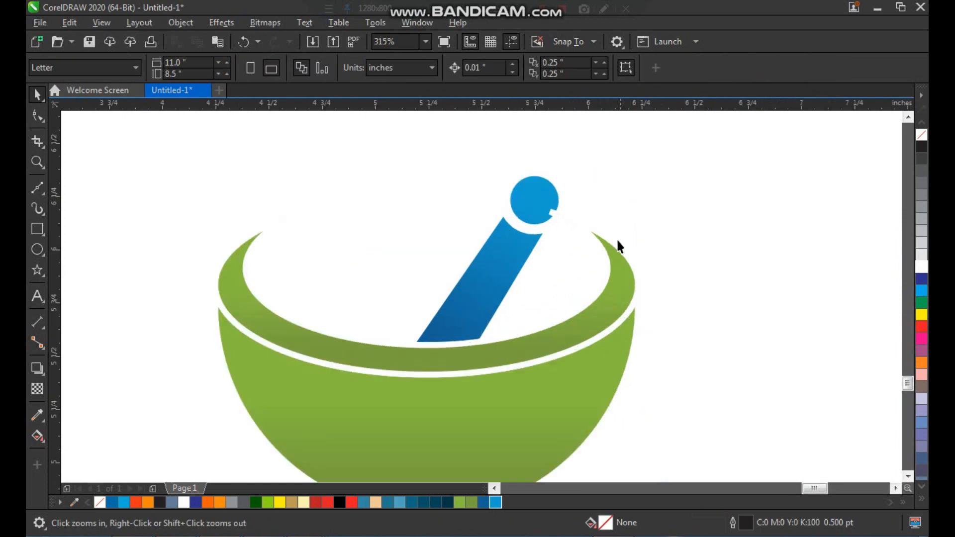
drag(535, 205, 524, 205)
click(673, 194)
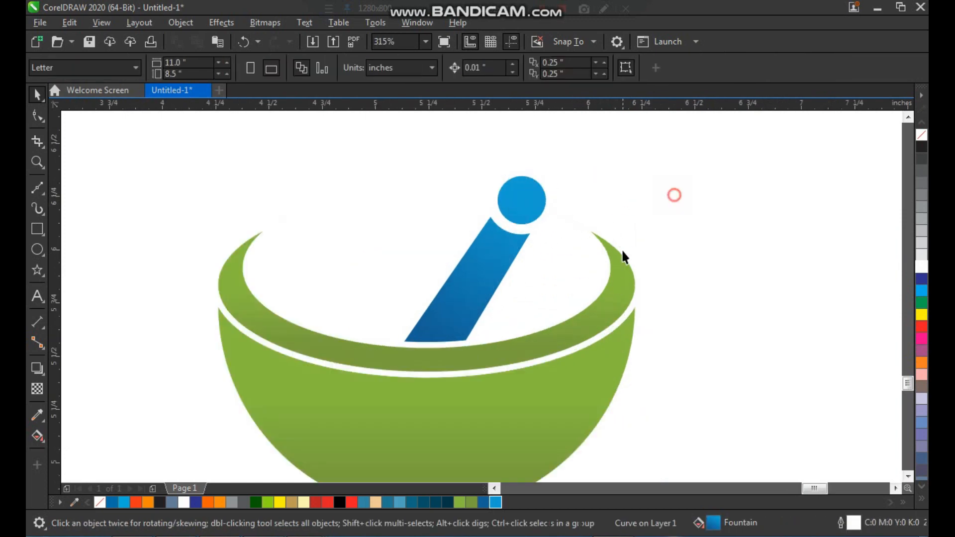
key(F2)
drag(205, 464, 205, 464)
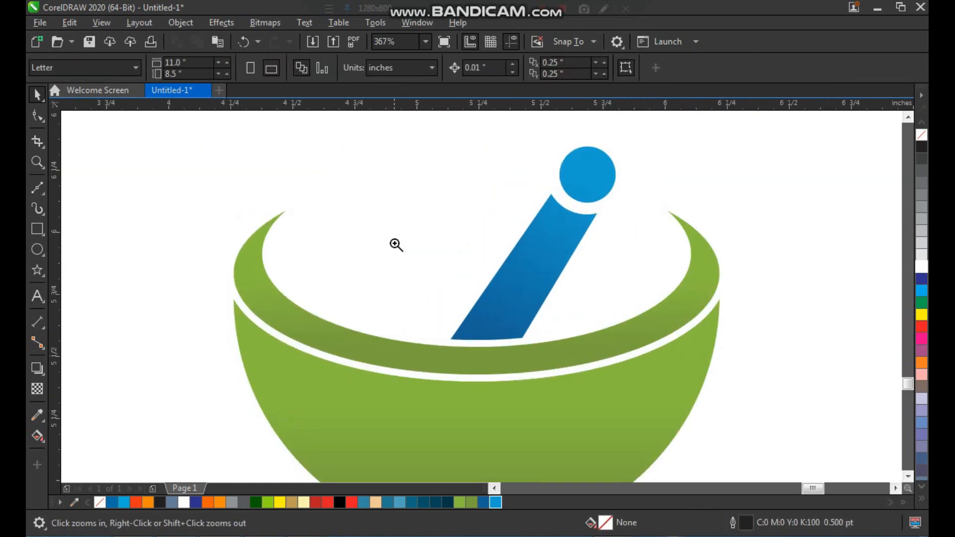
drag(467, 293, 533, 342)
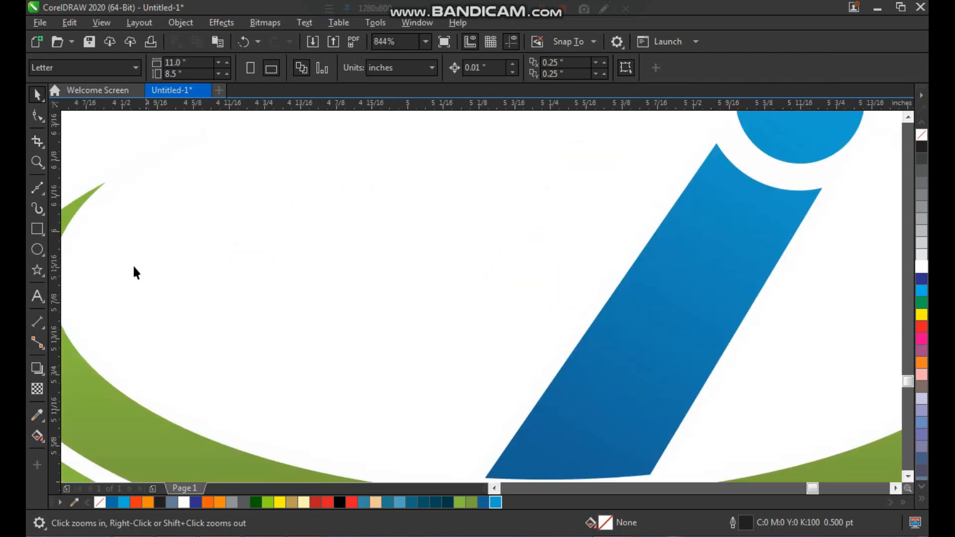
- Draw a narrow closed four-corner Bézier shape with a notched lower end inside the bowl opening, beside the pestle
click(38, 191)
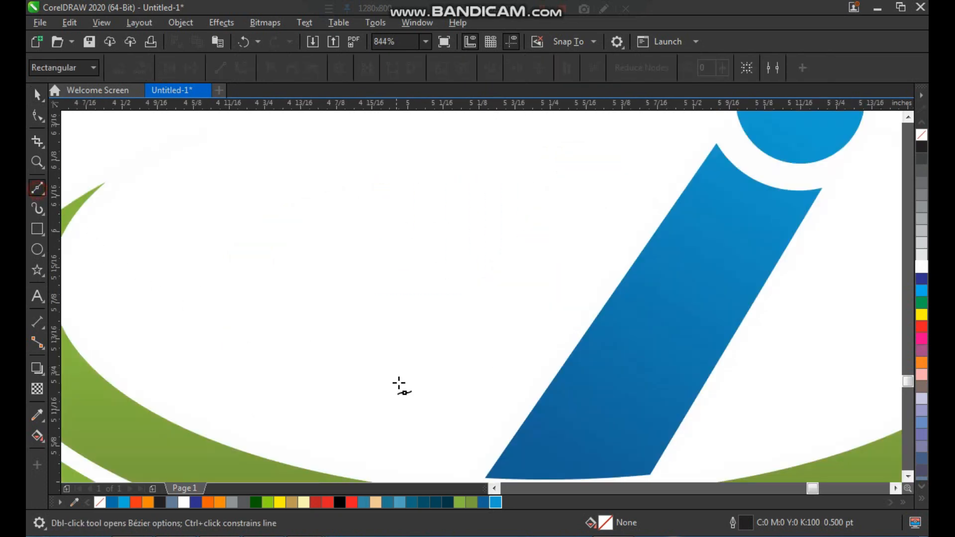
click(439, 369)
click(274, 182)
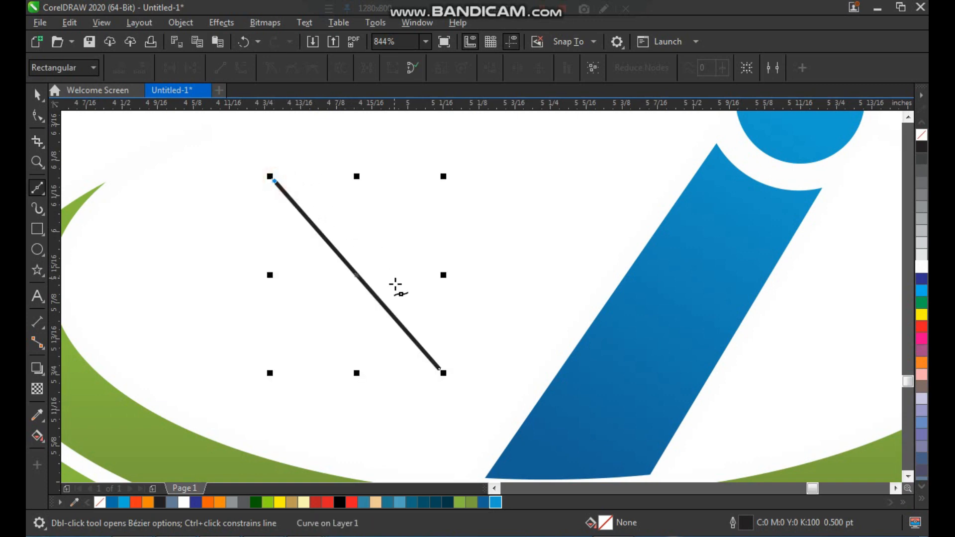
click(454, 358)
click(370, 280)
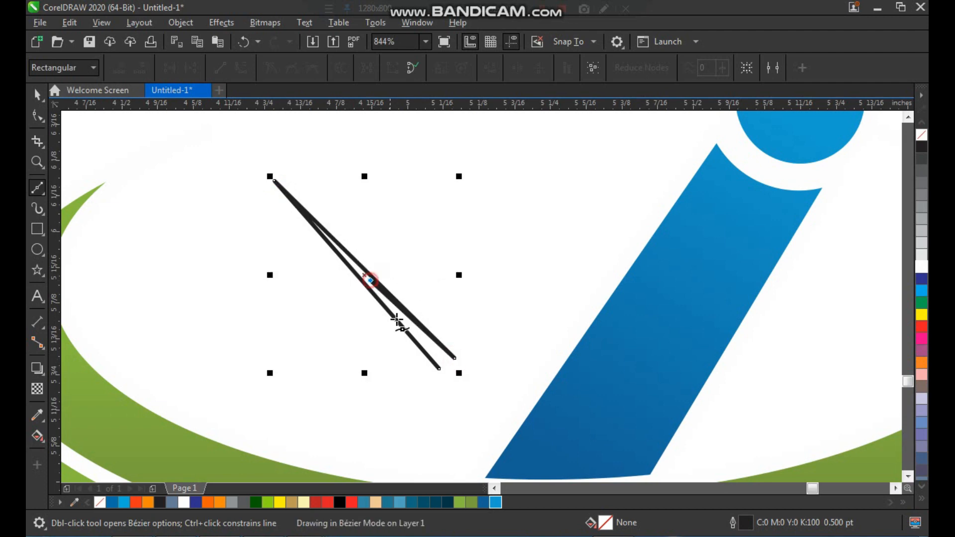
click(441, 369)
key(space)
- Move the inner node of the shape's notch slightly to the left
key(F2)
drag(516, 247, 335, 408)
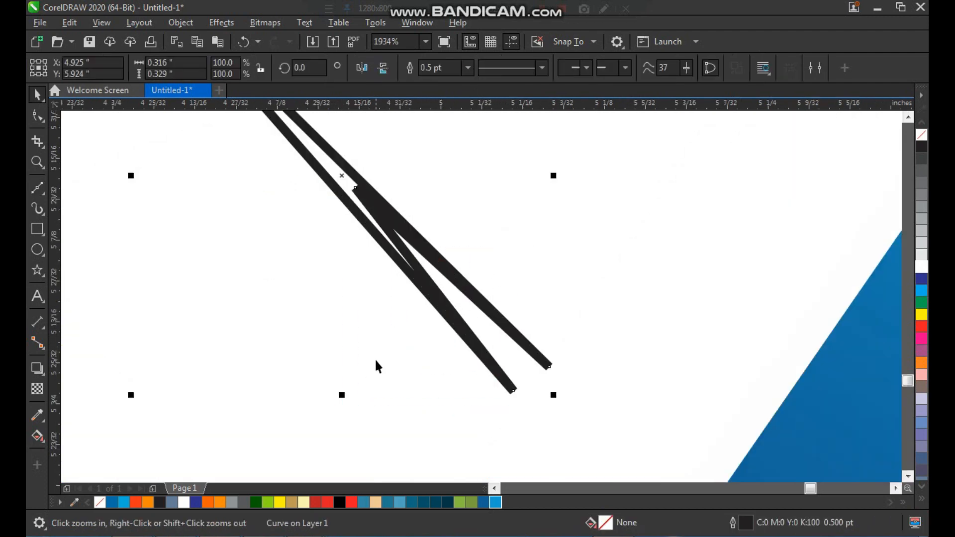
key(F10)
drag(356, 189, 351, 189)
scroll(407, 274, down, 2)
- Convert the notched shape's segments to curves and bow its two long sides outward into a leaf
key(F2)
drag(299, 139, 539, 367)
click(241, 69)
key(F2)
drag(344, 153, 590, 411)
drag(438, 278, 388, 349)
click(387, 348)
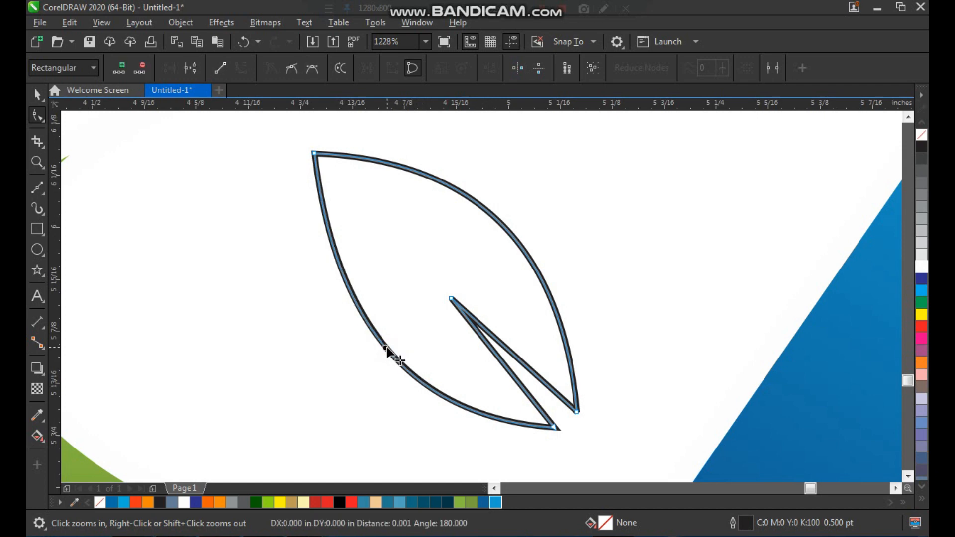
- Bend both edges of the leaf's notch downward to the left so the notch forms a curved vein
key(F2)
drag(420, 295, 572, 418)
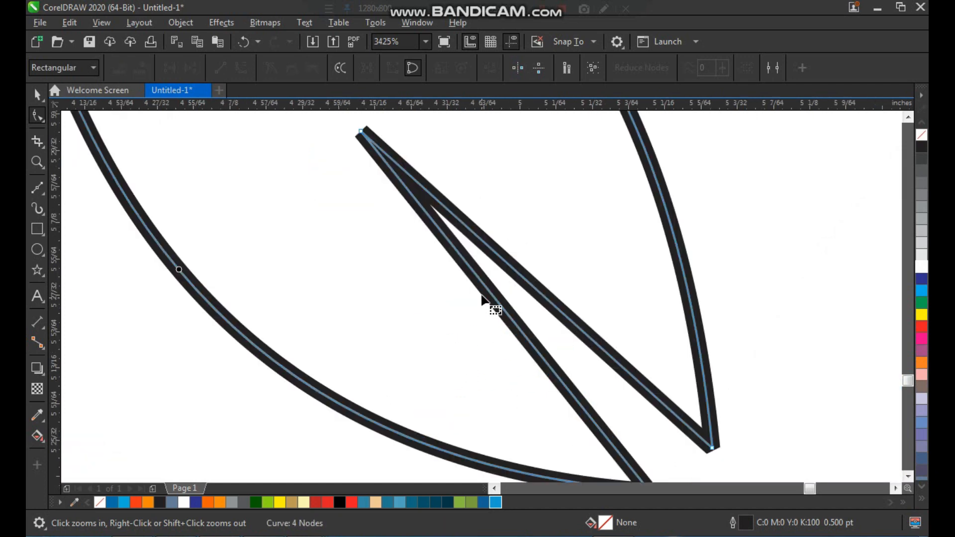
drag(480, 282, 455, 304)
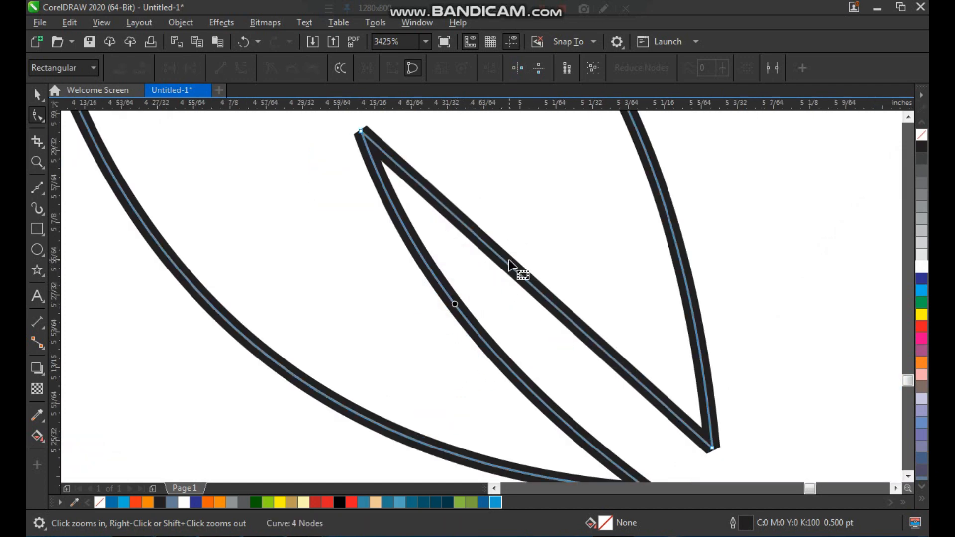
drag(505, 266, 495, 311)
scroll(454, 321, down, 3)
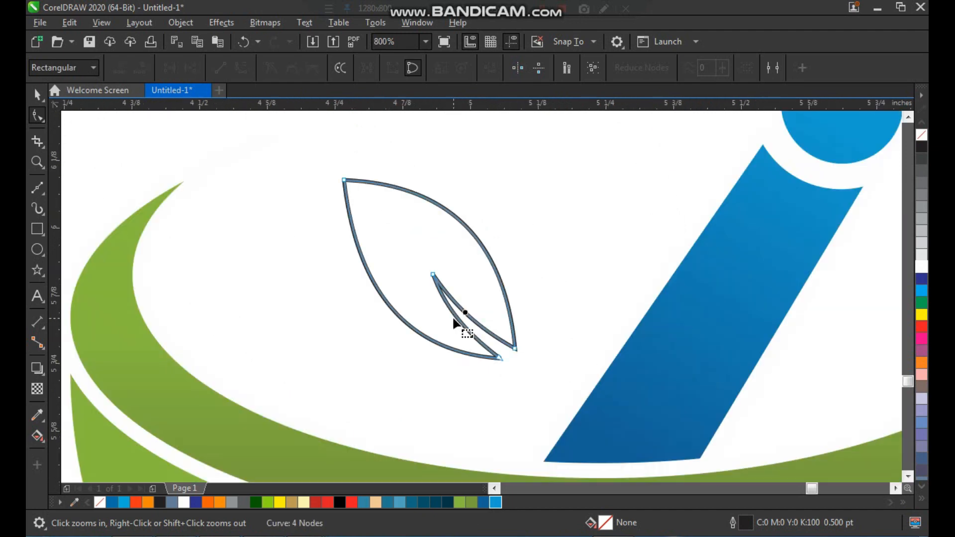
key(space)
drag(463, 264, 442, 259)
key(ctrl+z)
- Copy the green bowl's outline pen, outline color and fill onto the leaf
scroll(446, 282, down, 2)
key(F2)
drag(371, 209, 546, 404)
click(73, 25)
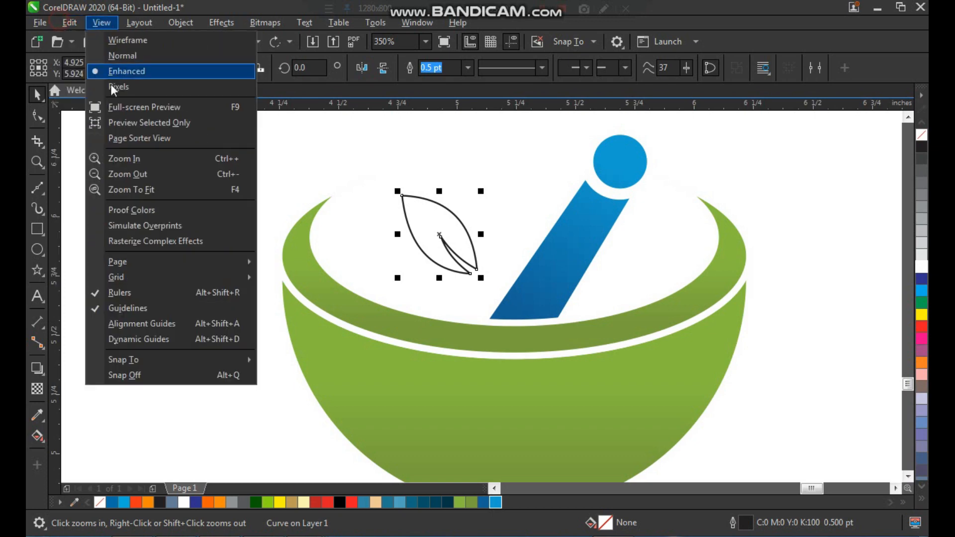
click(113, 119)
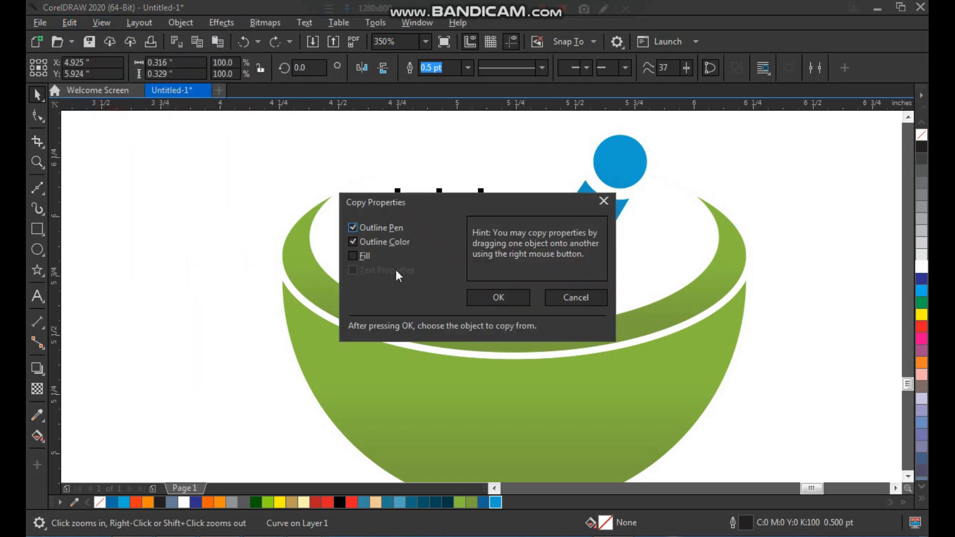
click(361, 258)
click(499, 298)
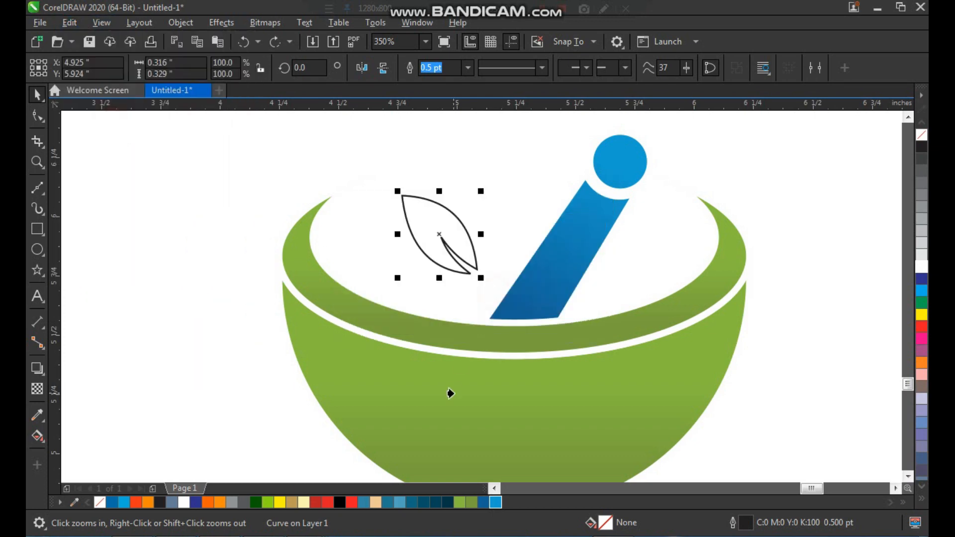
click(451, 393)
click(440, 237)
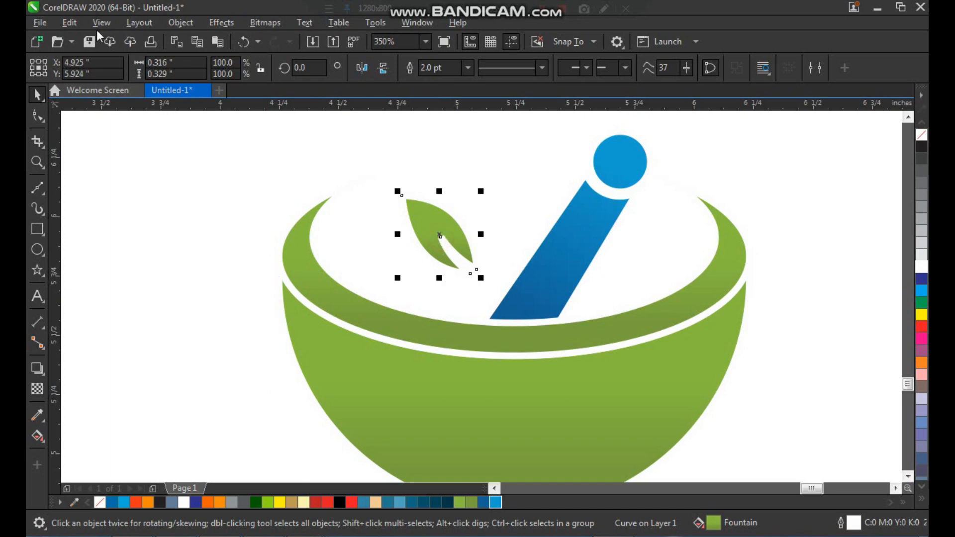
- Remove the outline from the green leaf
key(z)
drag(377, 169, 571, 337)
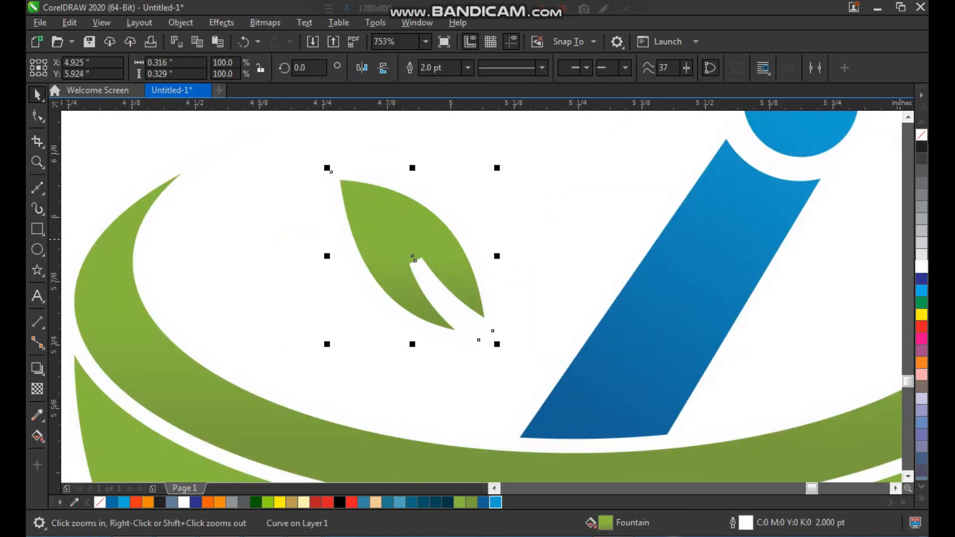
right_click(922, 134)
scroll(367, 274, down, 2)
- Duplicate the leaf to the right as a flipped copy and rotate it to 201.255° so its tip points up
drag(324, 183, 553, 348)
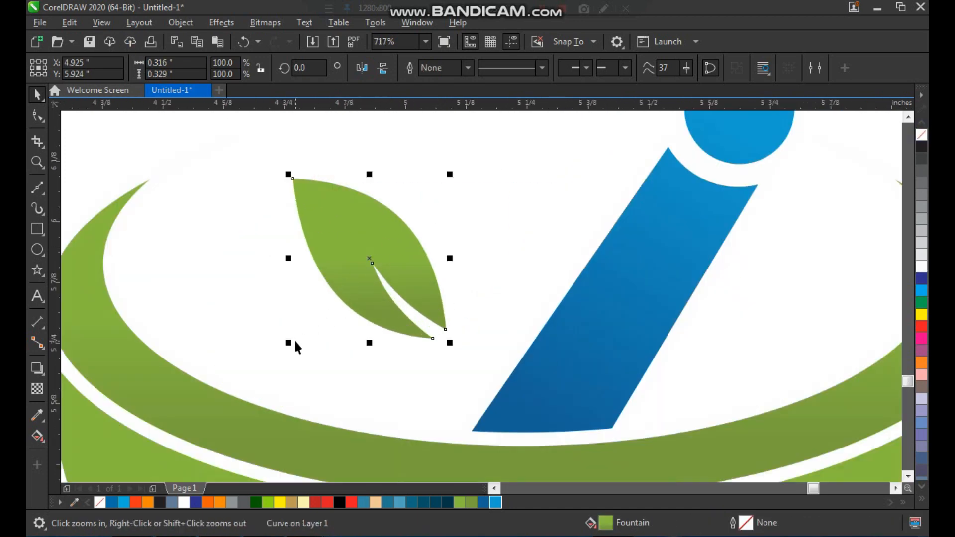
drag(290, 343, 536, 260)
right_click(531, 271)
click(535, 259)
drag(611, 311, 626, 268)
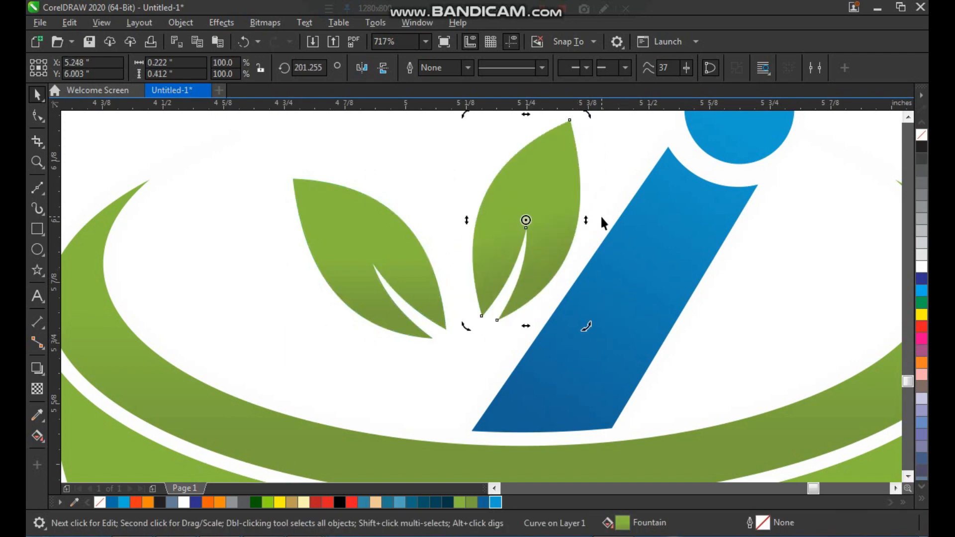
- Scale the second leaf to about 71.1% and place it close beside the first leaf with their bases nearly meeting
click(560, 215)
drag(585, 327, 556, 274)
drag(550, 231, 499, 281)
drag(508, 216, 530, 172)
scroll(428, 292, down, 4)
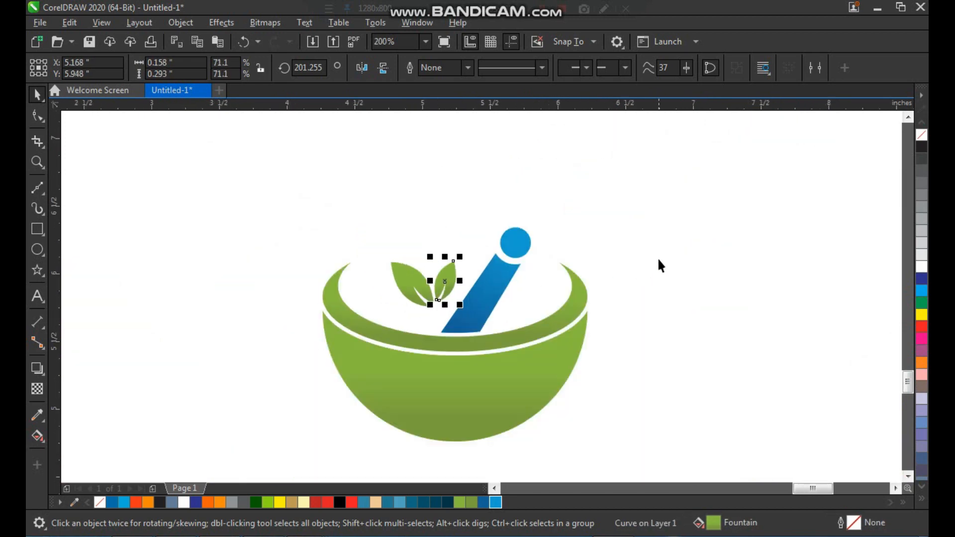
- Draw a circle above the leaves and make smaller copies scaled to 58%, one above it and one to its left
key(z)
click(493, 238)
drag(442, 238, 563, 359)
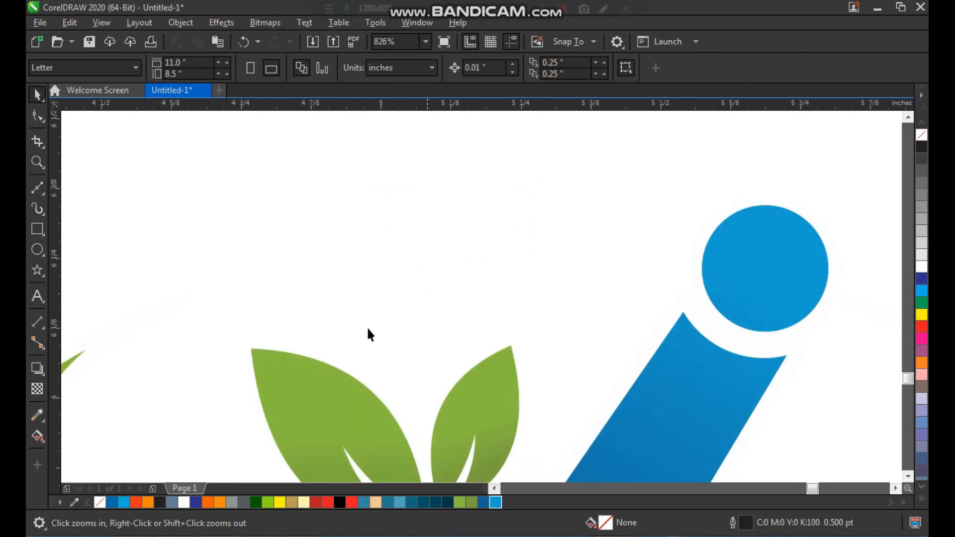
drag(393, 259, 458, 325)
drag(430, 292, 423, 191)
right_click(423, 192)
drag(452, 225, 440, 213)
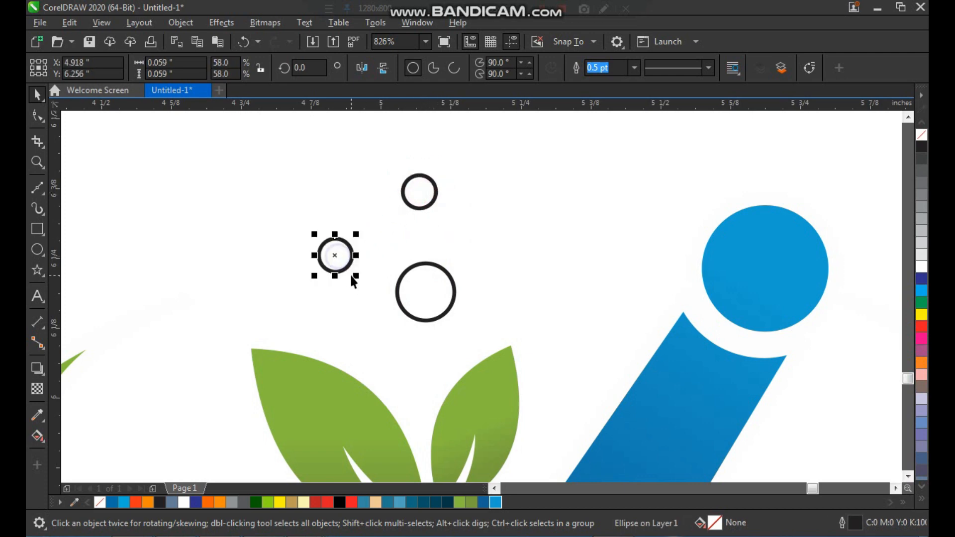
- Enlarge the left circle to a size between those of the other two circles
drag(356, 274, 367, 288)
drag(286, 154, 497, 291)
click(497, 291)
click(342, 241)
drag(367, 225, 361, 229)
- Combine the three circles into one curve and copy the pestle's properties onto it with Outline Pen, Outline Color and Fill enabled
drag(285, 150, 493, 348)
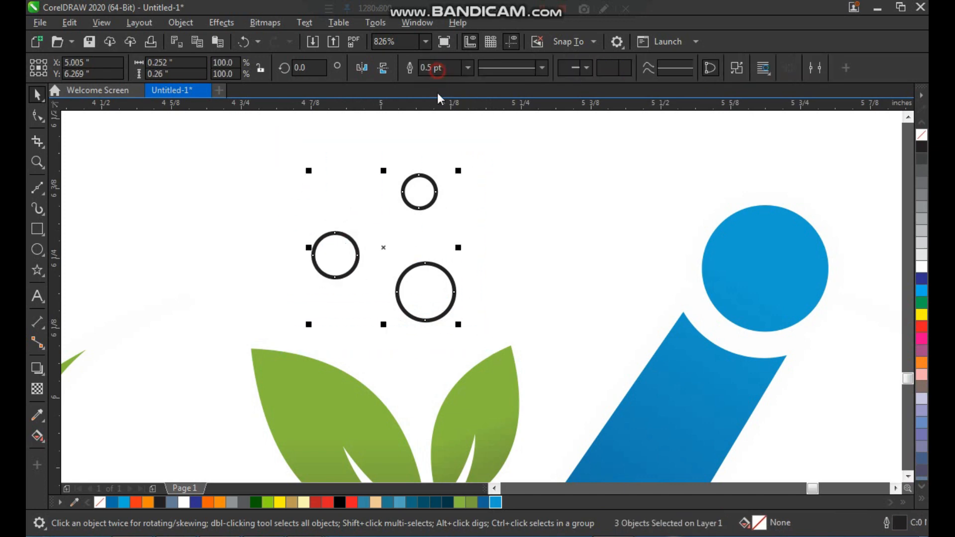
key(ctrl+l)
click(70, 22)
click(130, 123)
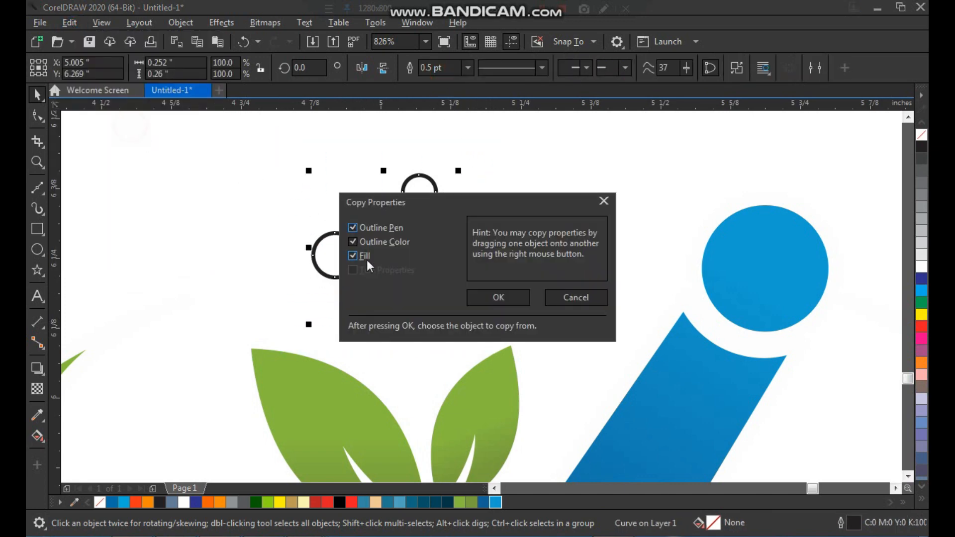
click(483, 291)
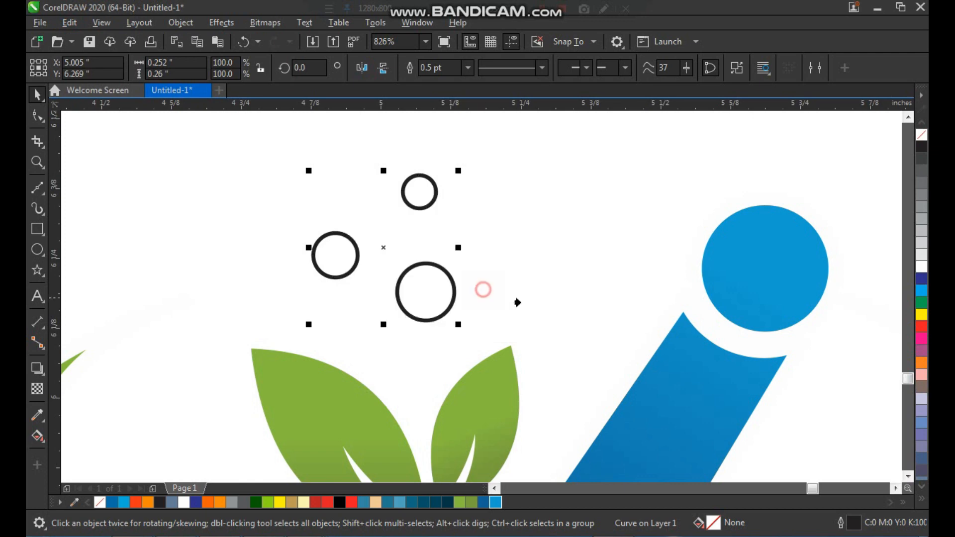
click(658, 370)
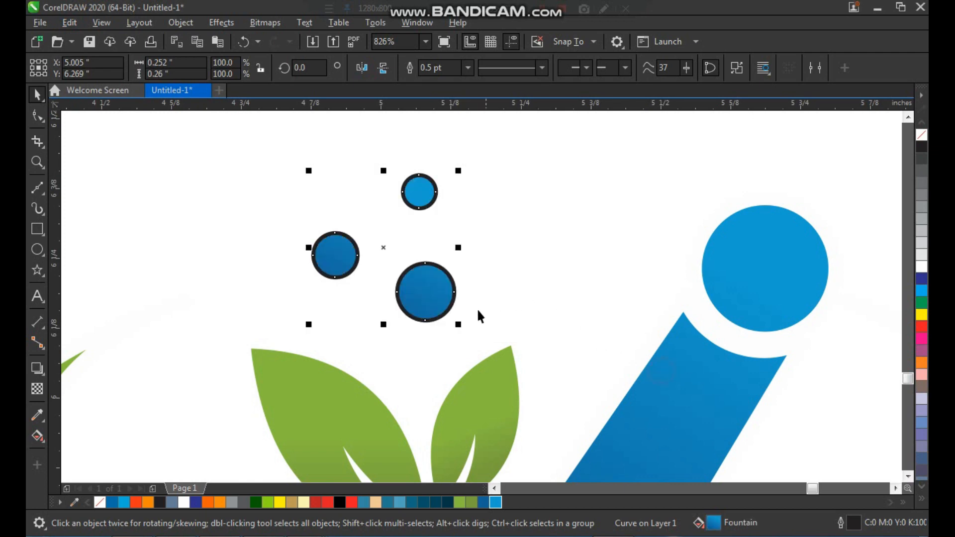
- Remove the outline from the blue circles and move them slightly down and left, closer to the leaves
right_click(922, 134)
drag(437, 282, 431, 298)
key(F3)
key(F3)
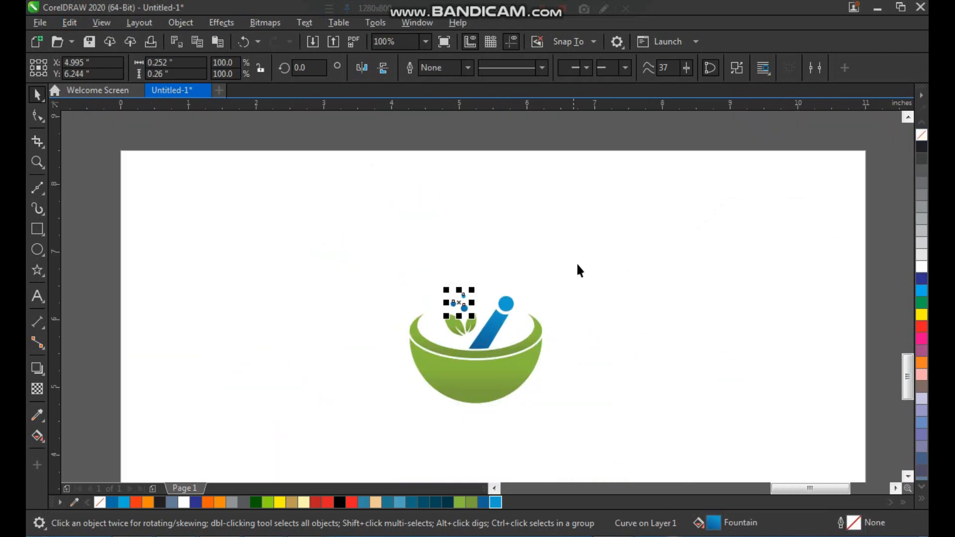
click(572, 267)
- Draw a closed four-corner Bézier shape from the bowl's upper-left edge down past its underside, with one corner inside the bowl
key(F2)
drag(351, 227, 675, 481)
drag(304, 182, 618, 438)
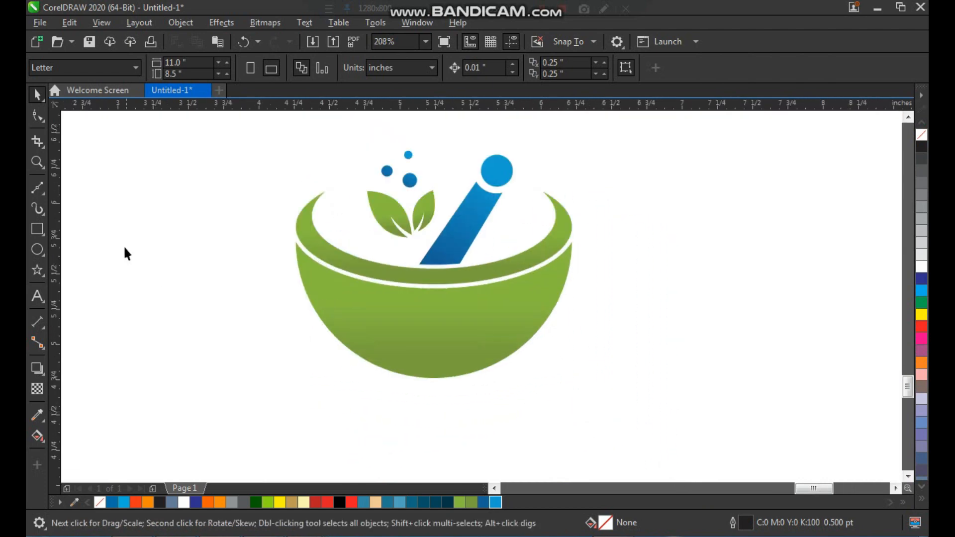
click(37, 190)
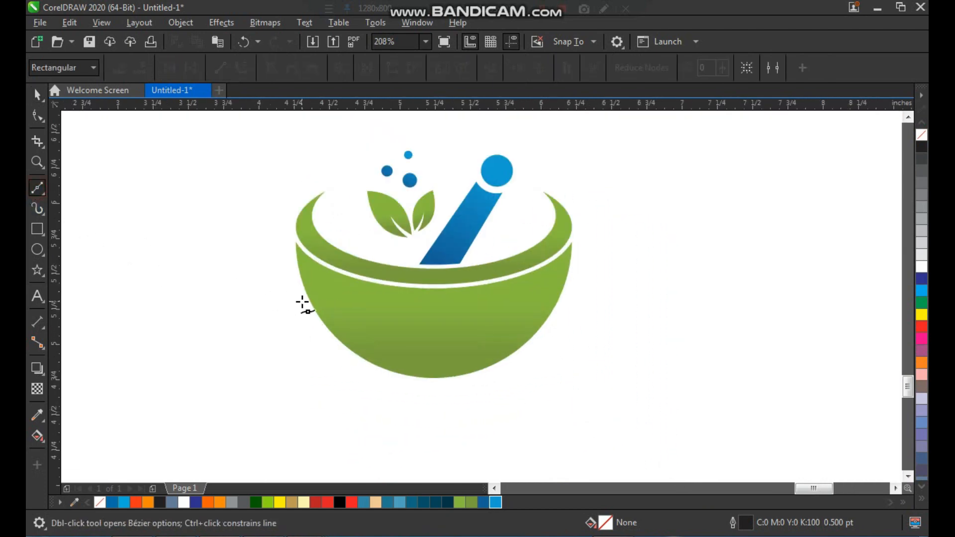
click(293, 258)
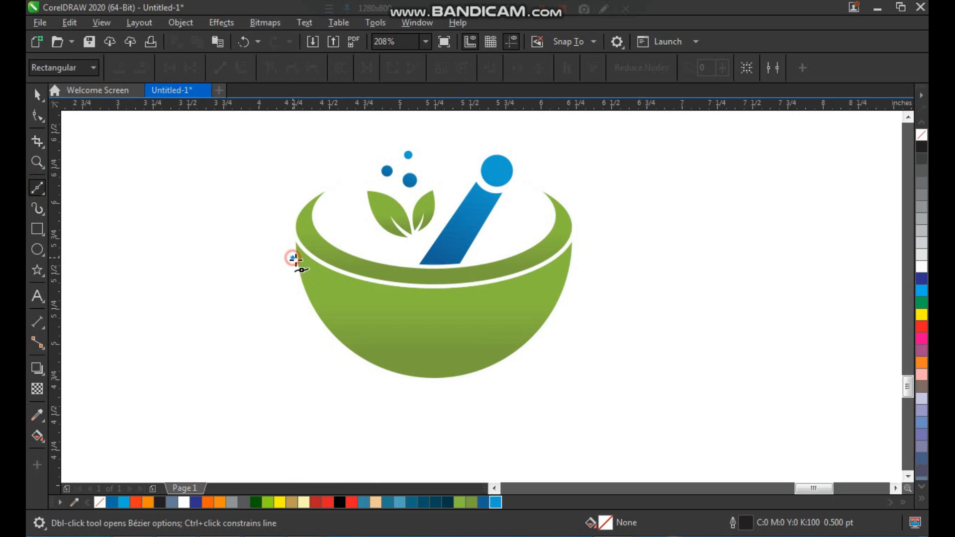
click(376, 396)
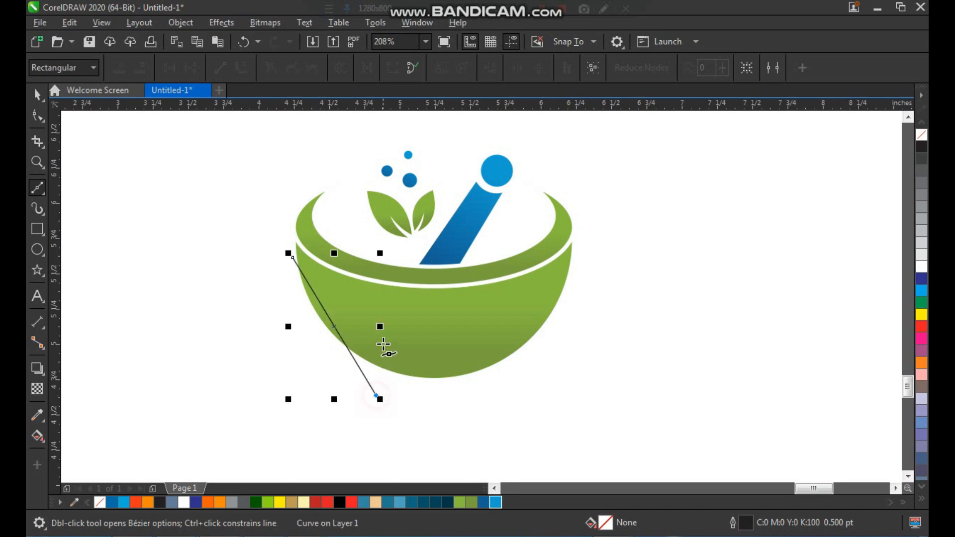
click(368, 313)
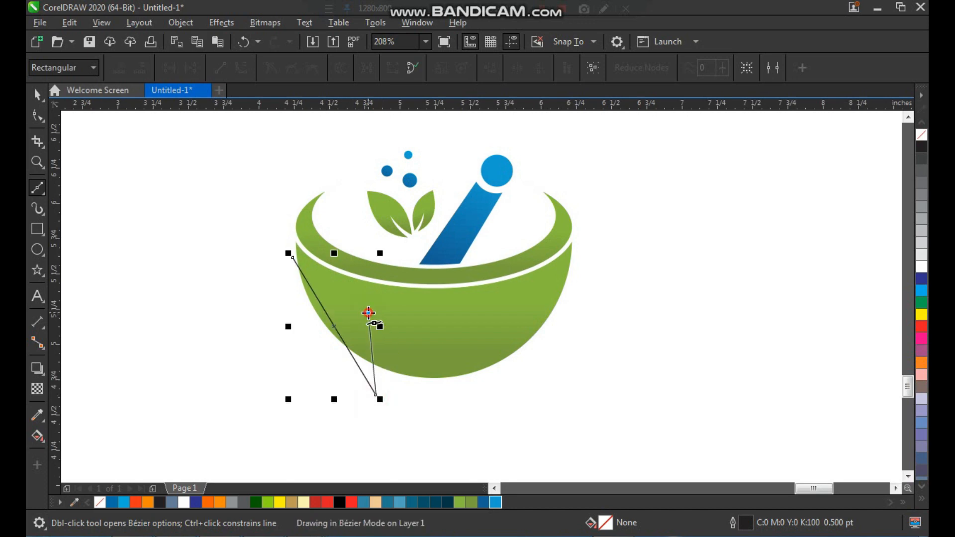
click(401, 463)
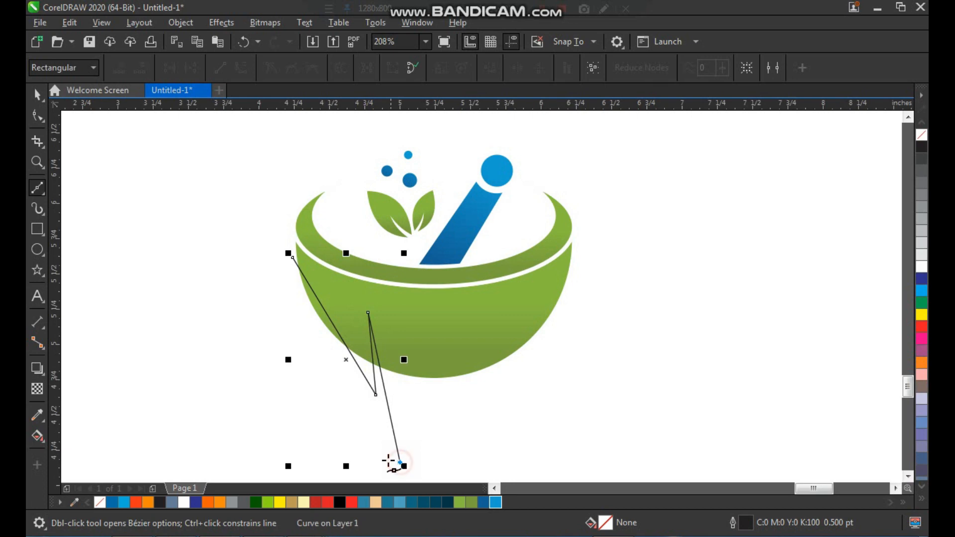
click(295, 259)
key(space)
- Convert all segments of the new four-corner shape to curves and select its upper-left node
scroll(294, 271, down, 1)
key(F2)
drag(273, 229, 397, 327)
key(F10)
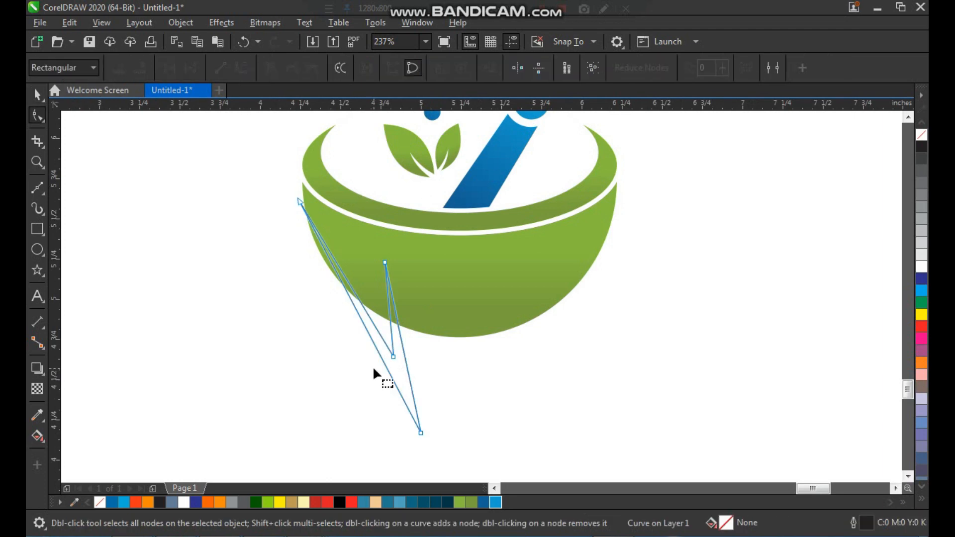
drag(437, 422, 439, 437)
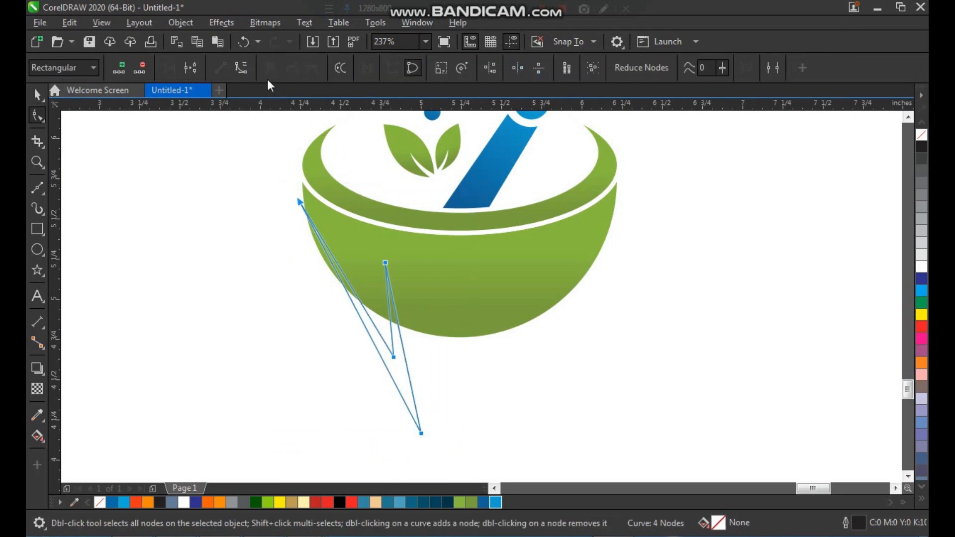
click(299, 310)
click(345, 288)
click(299, 202)
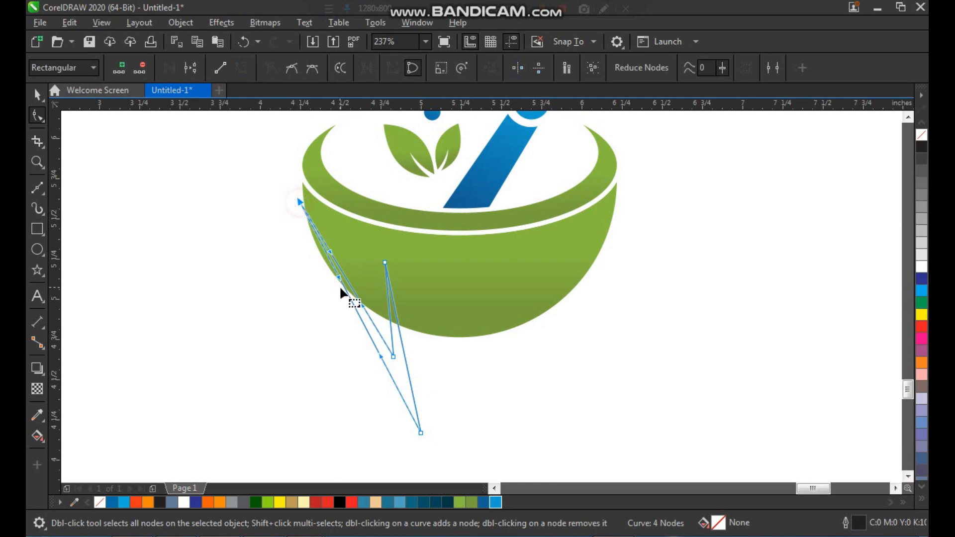
- Bend the shape's outer and inner long edges into S-curves sweeping from the upper-left node around the bowl's outside
drag(339, 279, 237, 366)
drag(378, 354, 381, 337)
drag(237, 363, 237, 366)
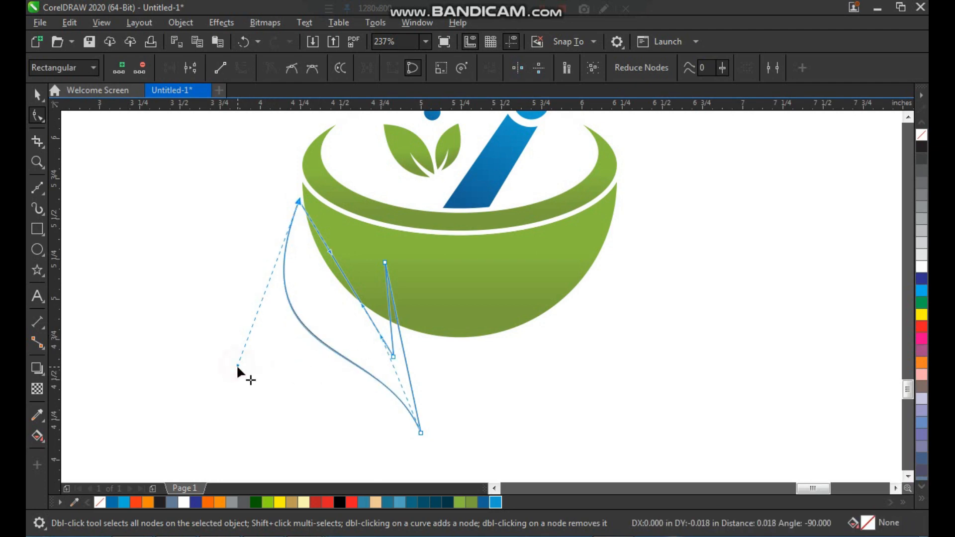
key(F2)
drag(260, 178, 562, 423)
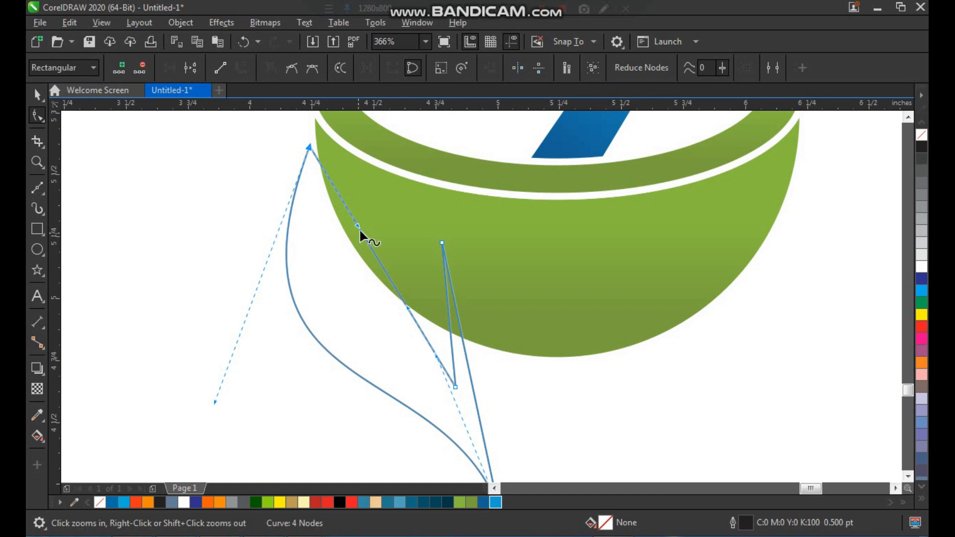
drag(356, 225, 287, 369)
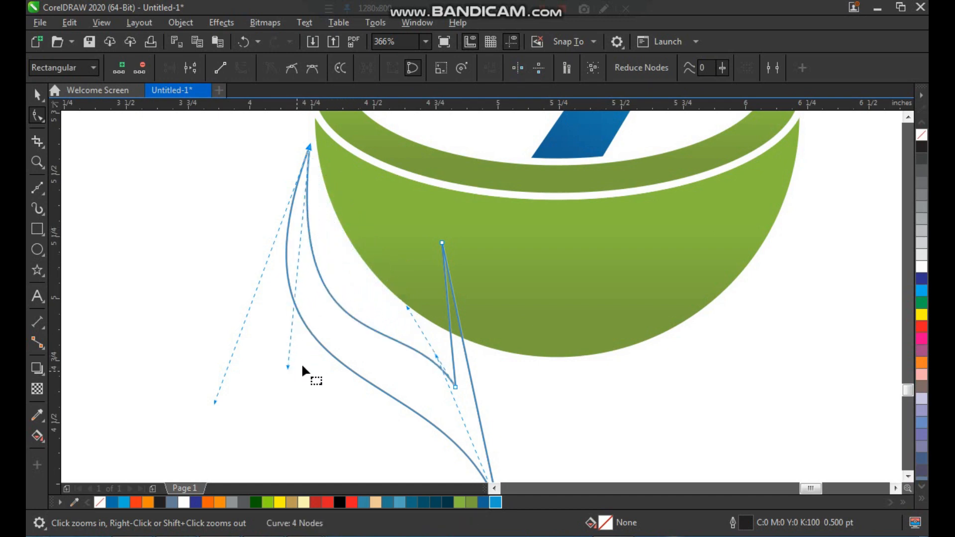
- Add a node just below the upper-left tip on the shape's inner edge and rebend the rest of that edge into an S-curve
click(313, 253)
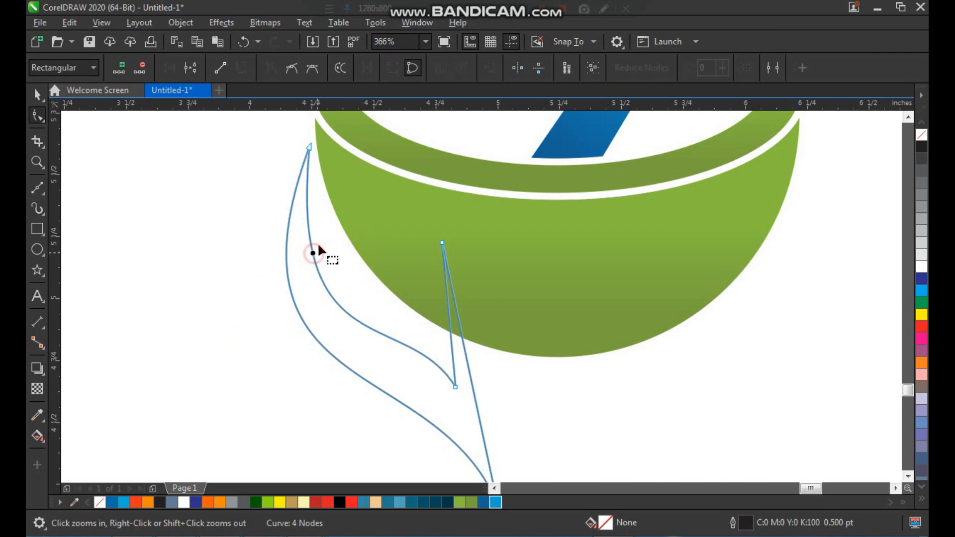
click(226, 67)
double_click(321, 165)
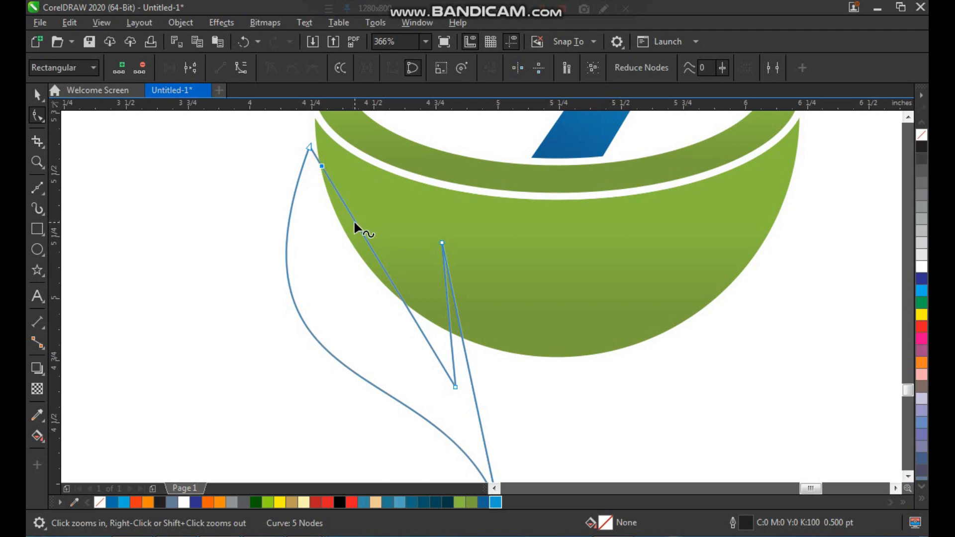
click(355, 222)
click(242, 69)
drag(364, 240, 267, 324)
drag(411, 316, 416, 288)
- Bow the thumb's left edge outward from the node inside the bowl down to the inner notch
drag(367, 205, 529, 413)
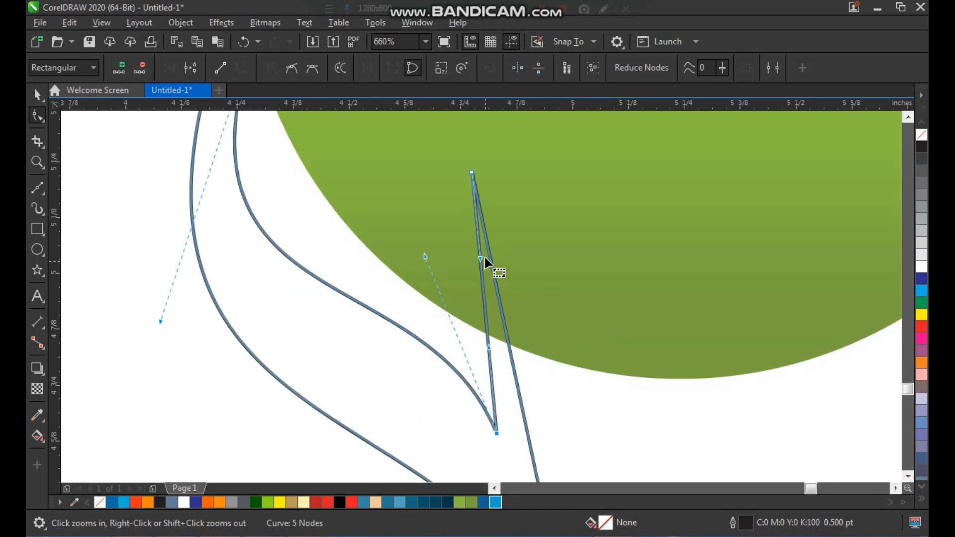
click(480, 271)
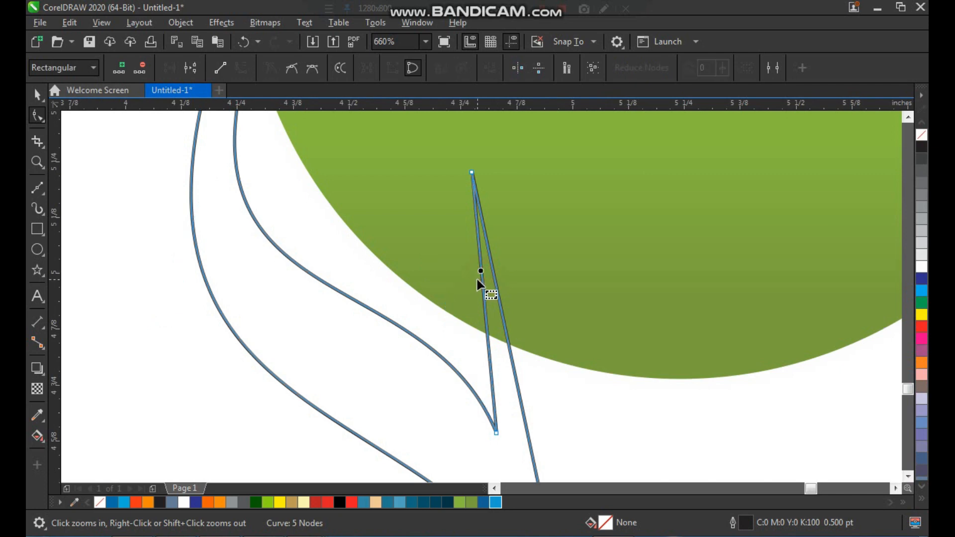
click(473, 173)
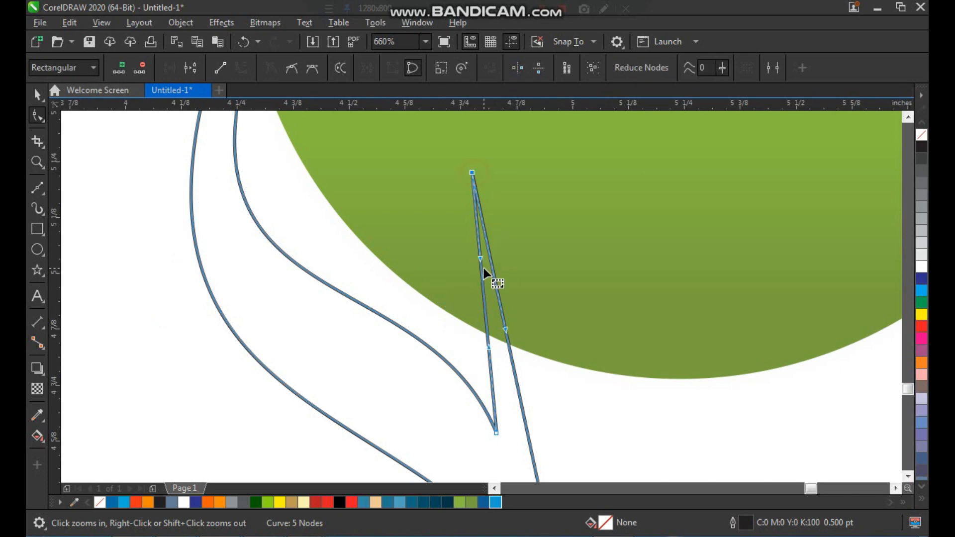
drag(477, 257, 367, 232)
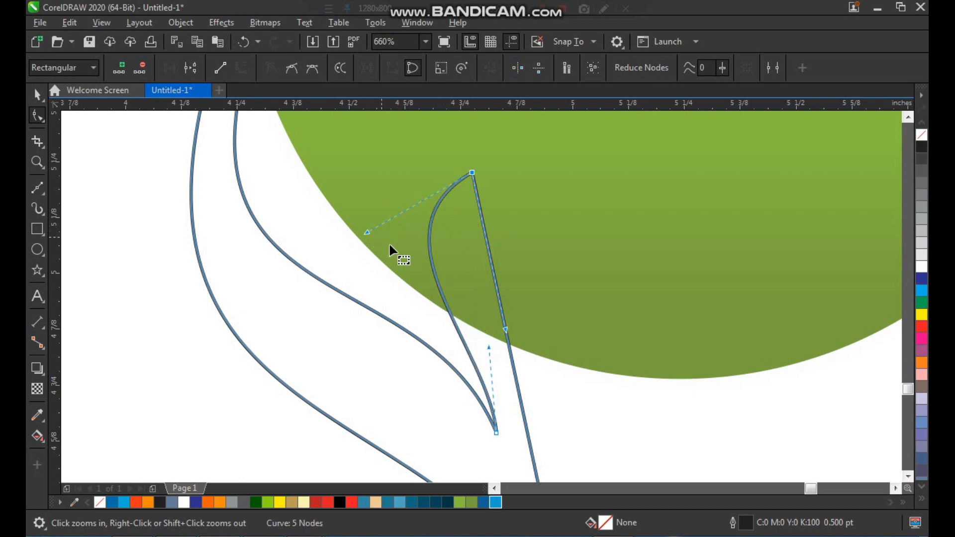
- Bend the thumb's right edge into an S-curve running from its tip inside the bowl to the shape's lowest point
drag(506, 331, 526, 220)
key(F3)
key(F2)
drag(438, 196, 600, 441)
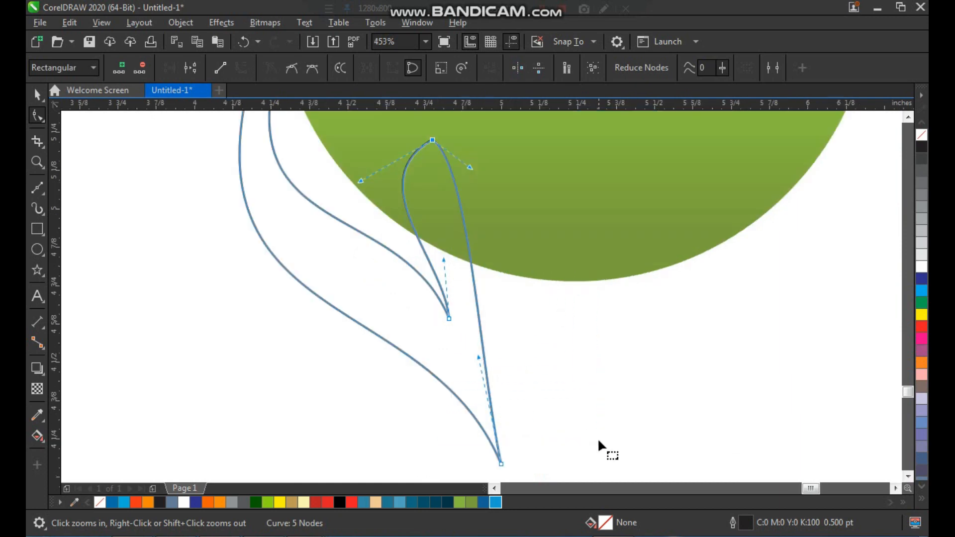
drag(479, 357, 538, 357)
drag(470, 168, 434, 215)
drag(537, 360, 579, 293)
drag(433, 217, 425, 239)
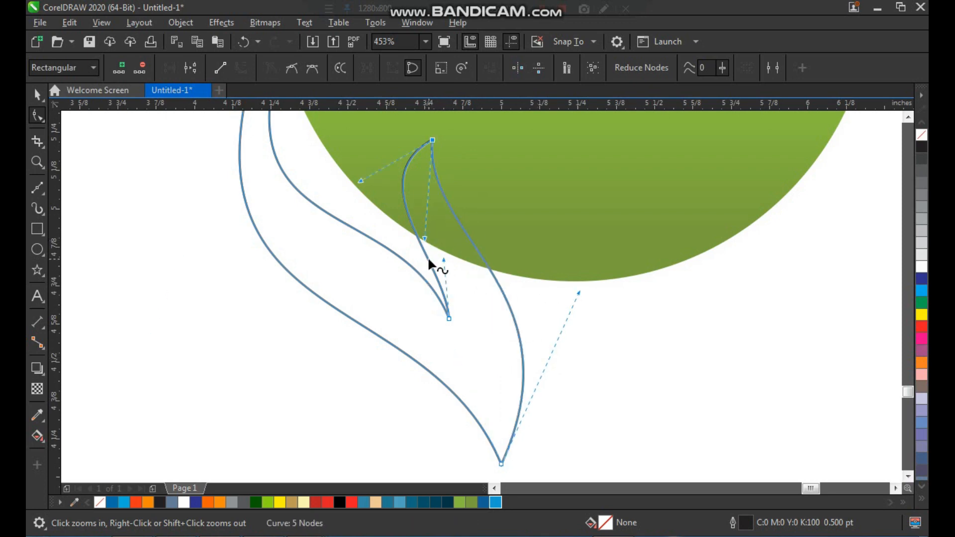
- Convert the short segment at the shape's upper-left end to a curve and bulge it outward as a rounded fingertip
scroll(428, 256, down, 3)
scroll(375, 258, up, 3)
scroll(380, 187, down, 4)
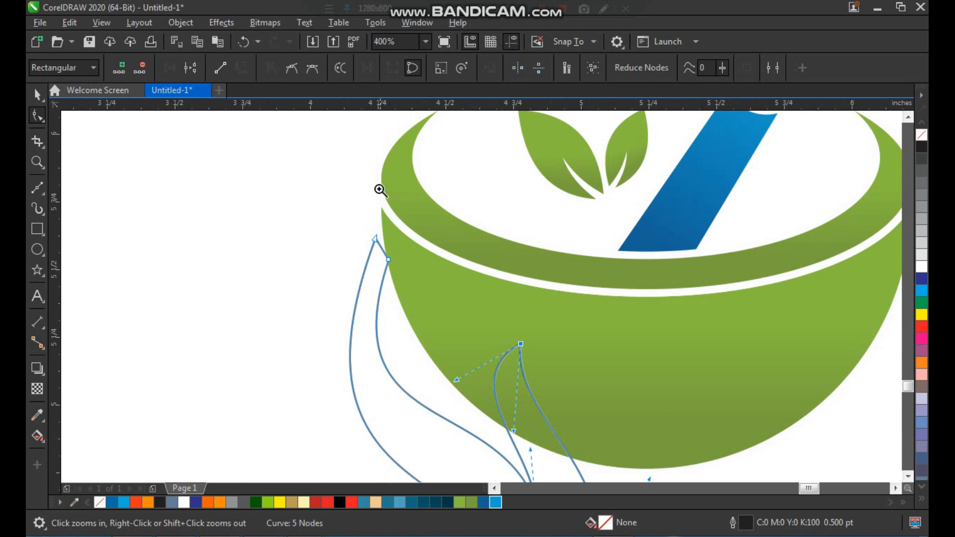
scroll(373, 185, up, 6)
click(466, 255)
click(241, 68)
key(ctrl+z)
click(242, 70)
drag(479, 273, 521, 277)
click(447, 226)
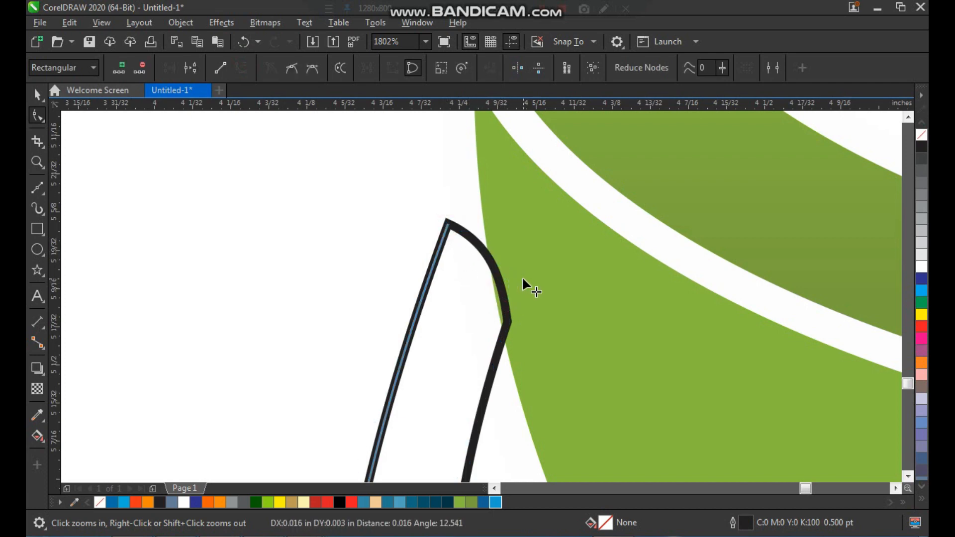
drag(493, 243, 498, 238)
- Move the hand shape slightly right so its fingertip overlaps the bowl's upper-left edge
key(F3)
key(F2)
drag(394, 232, 761, 487)
key(space)
drag(462, 345, 471, 346)
click(558, 370)
- Copy the pestle's blue fountain fill onto the hand shape
key(F3)
key(F2)
drag(347, 205, 582, 368)
key(space)
click(341, 346)
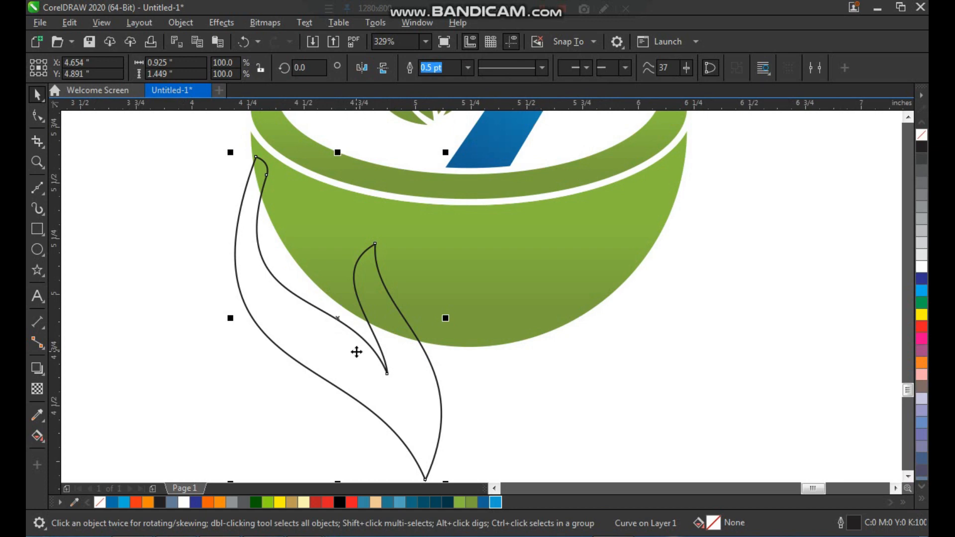
key(F3)
key(F2)
drag(264, 164, 540, 339)
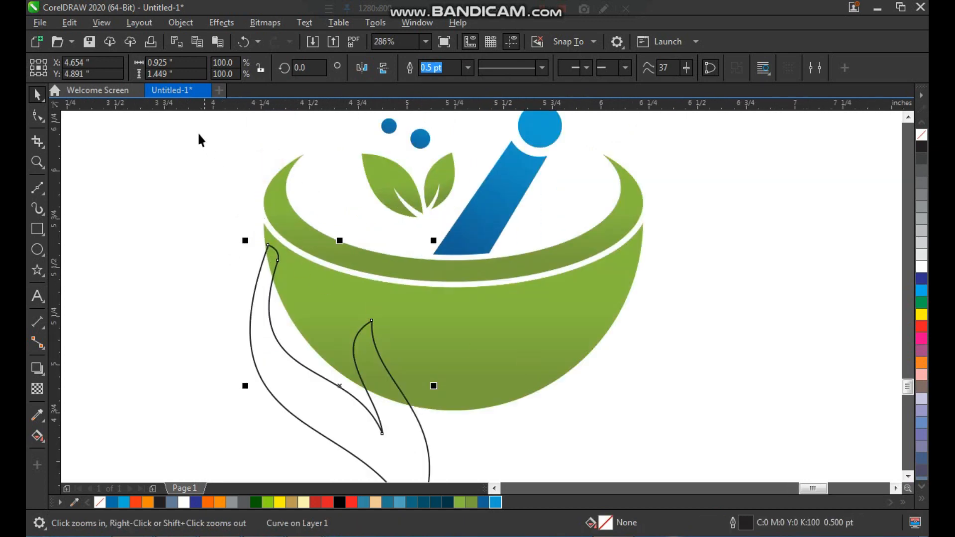
click(69, 22)
click(124, 120)
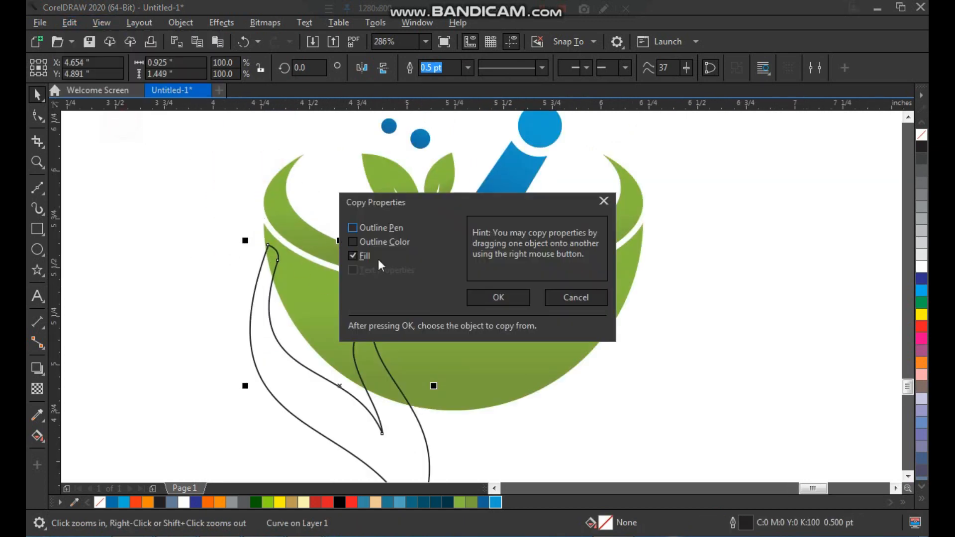
click(498, 297)
click(327, 232)
- Copy the pestle's white 2.0 pt outline properties onto the hand shape
key(F3)
key(F2)
drag(252, 180, 608, 413)
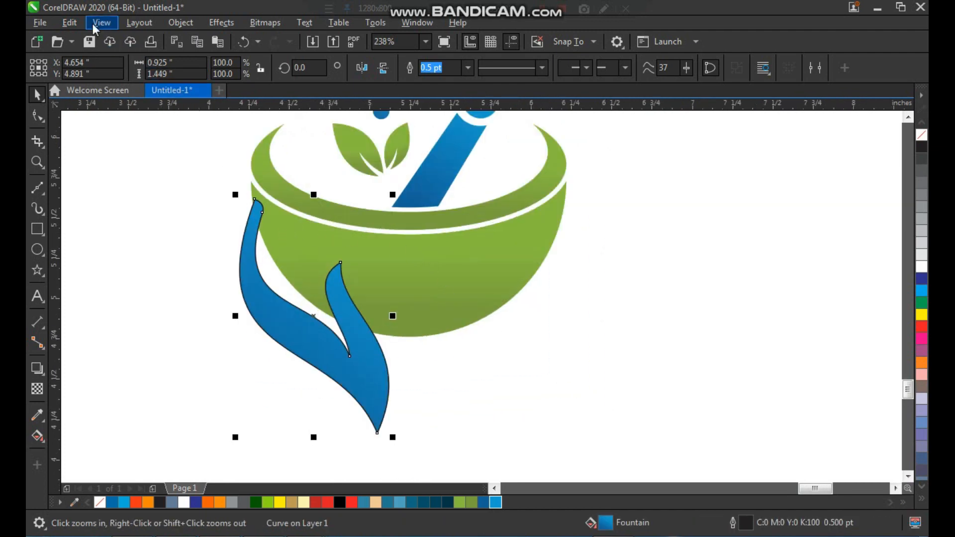
click(72, 22)
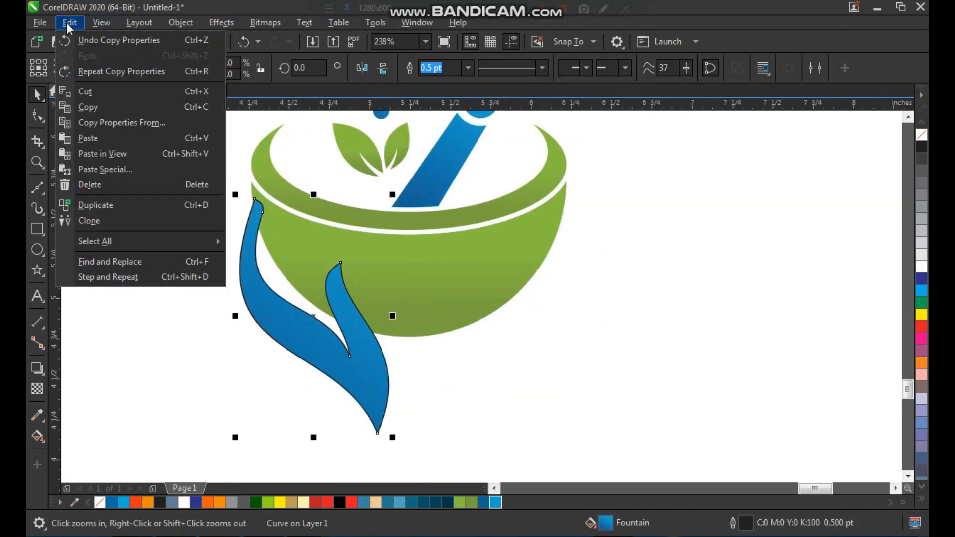
click(130, 121)
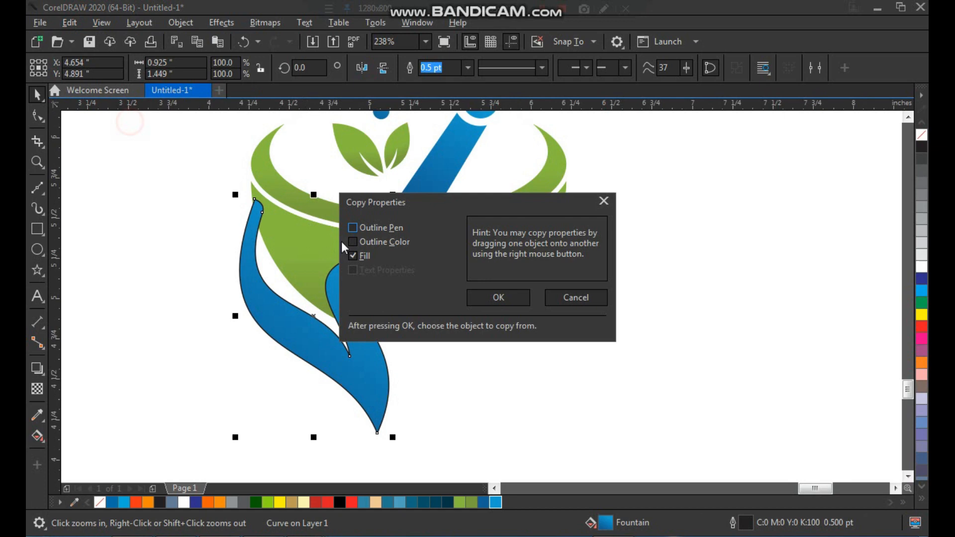
click(498, 297)
click(433, 165)
- Place the hand shape's white outline behind its fill
click(530, 346)
click(360, 351)
key(ctrl+z)
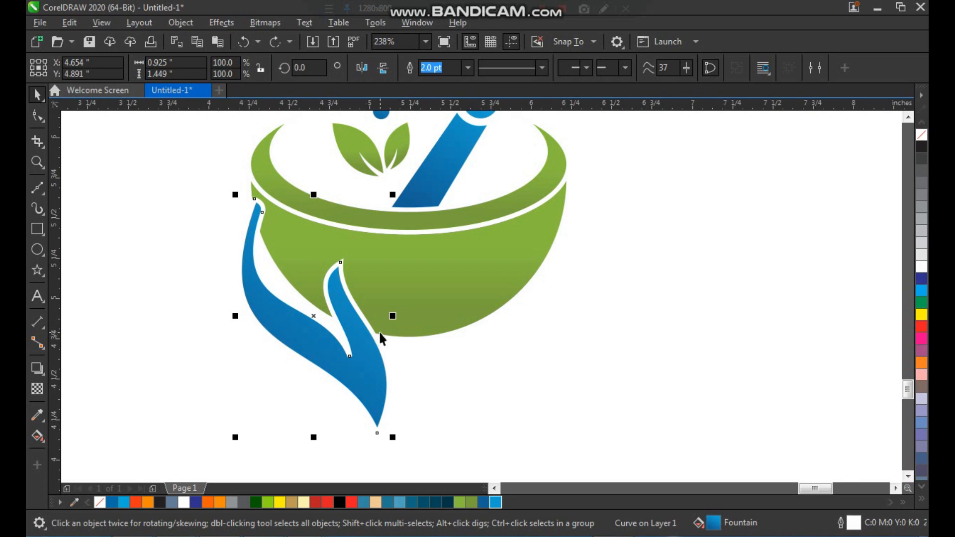
key(F12)
click(516, 327)
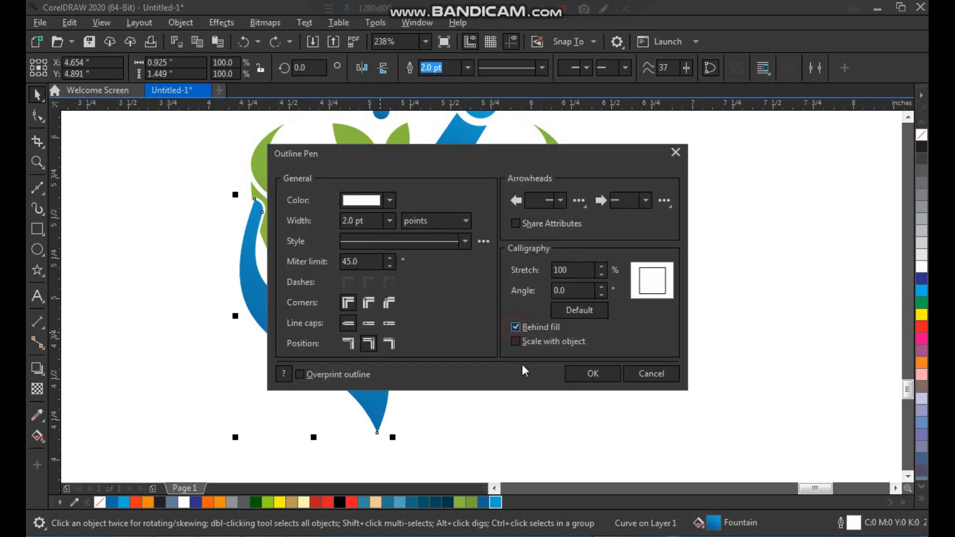
click(580, 373)
click(555, 373)
click(350, 322)
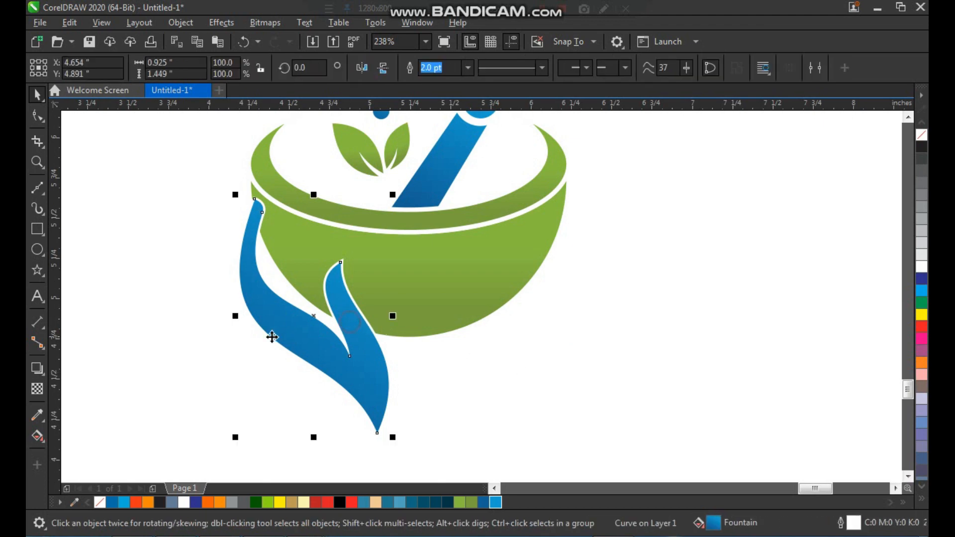
- Create a horizontally mirrored copy of the hand shape on the opposite side of the bowl
drag(236, 317, 523, 356)
right_click(479, 342)
shift+click(365, 356)
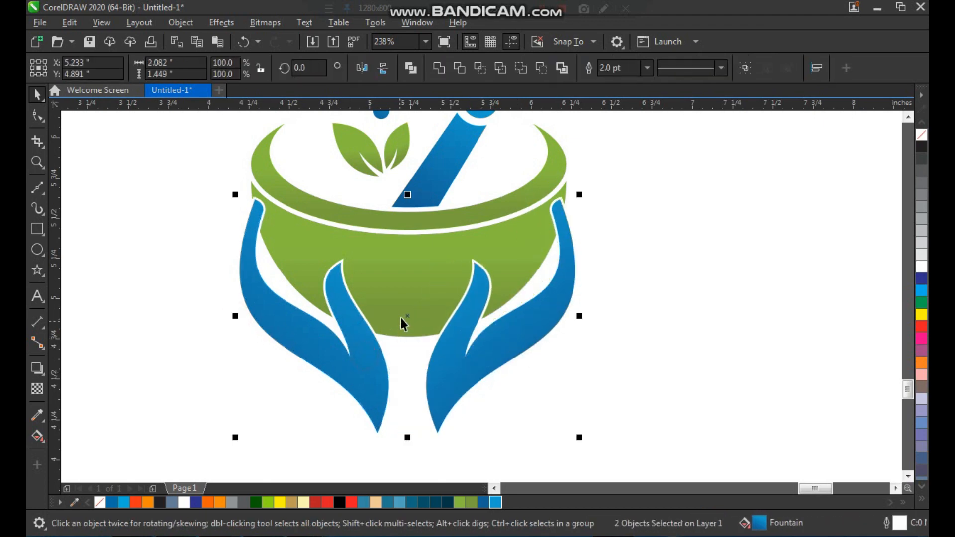
click(614, 311)
- Add the artistic text "pharmacy" below the two hands
scroll(434, 266, down, 3)
key(z)
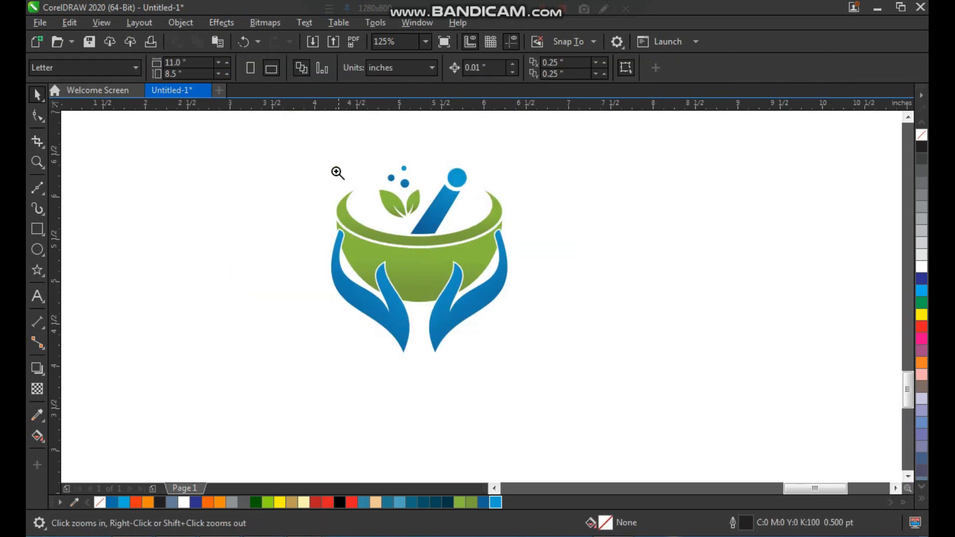
drag(294, 141, 608, 360)
scroll(414, 225, down, 2)
key(z)
drag(321, 156, 659, 416)
click(424, 385)
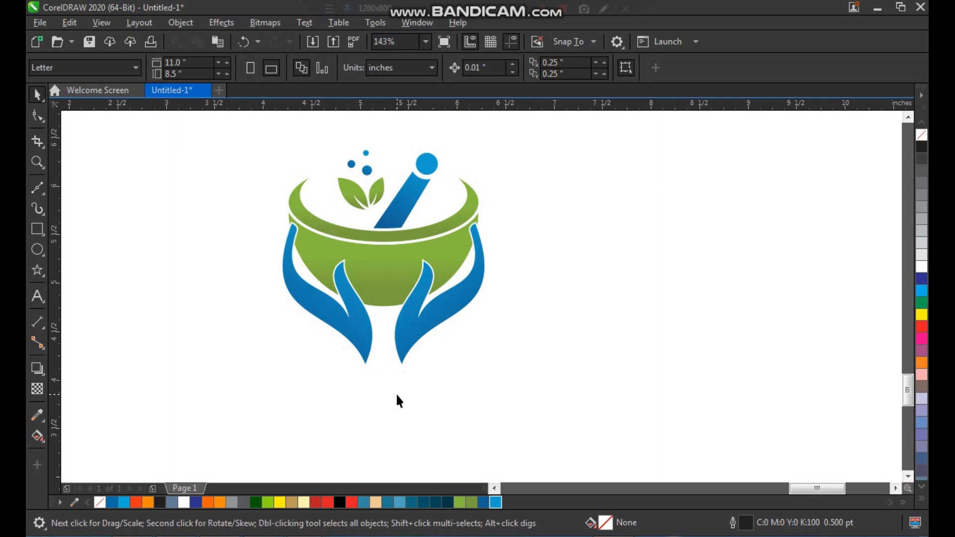
key(F8)
click(339, 417)
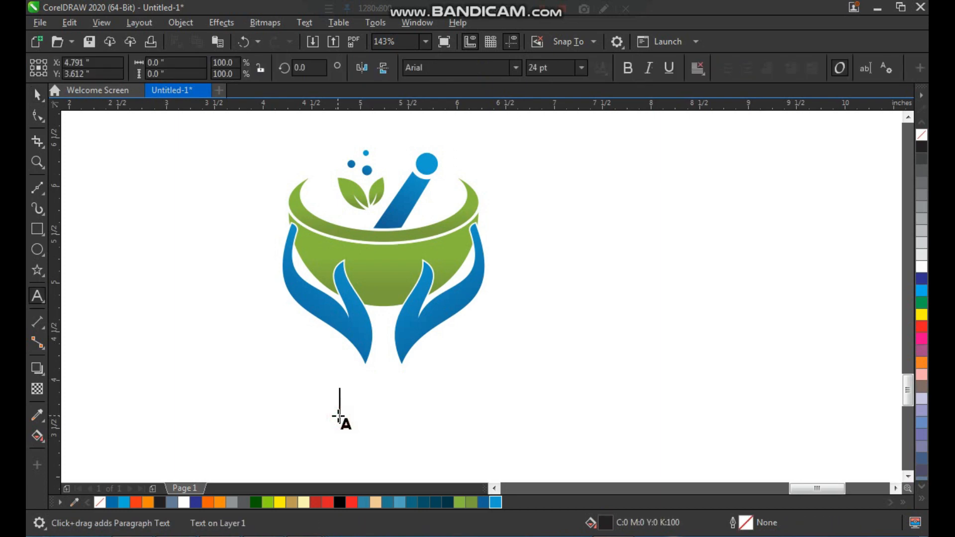
text(pharmacy)
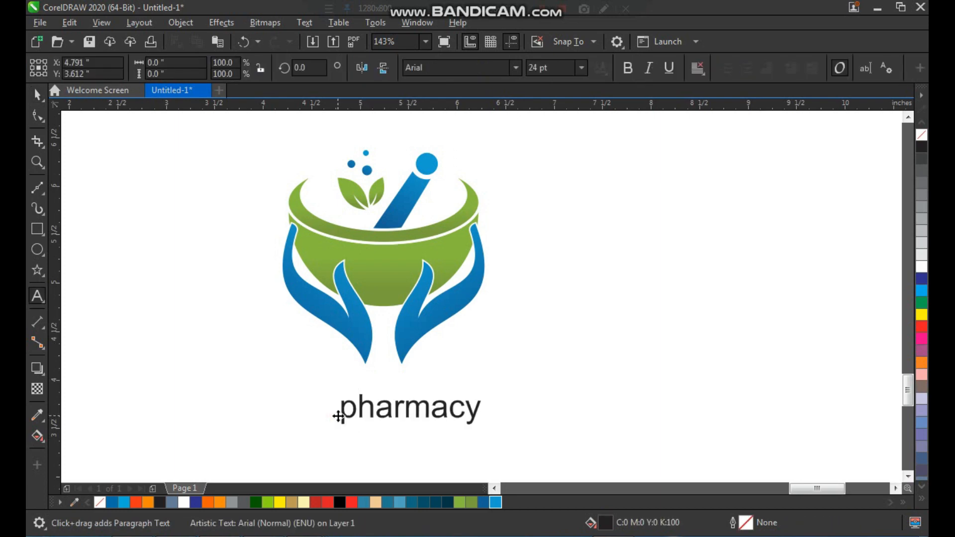
key(ctrl+space)
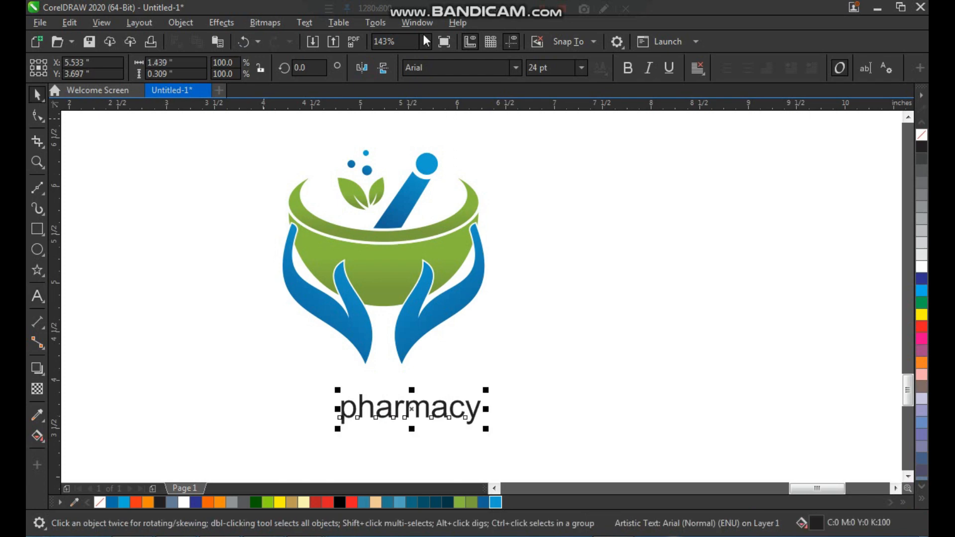
- Set the "pharmacy" text to the ContextBlackCondSSi font and enlarge it to about 52 pt
click(516, 67)
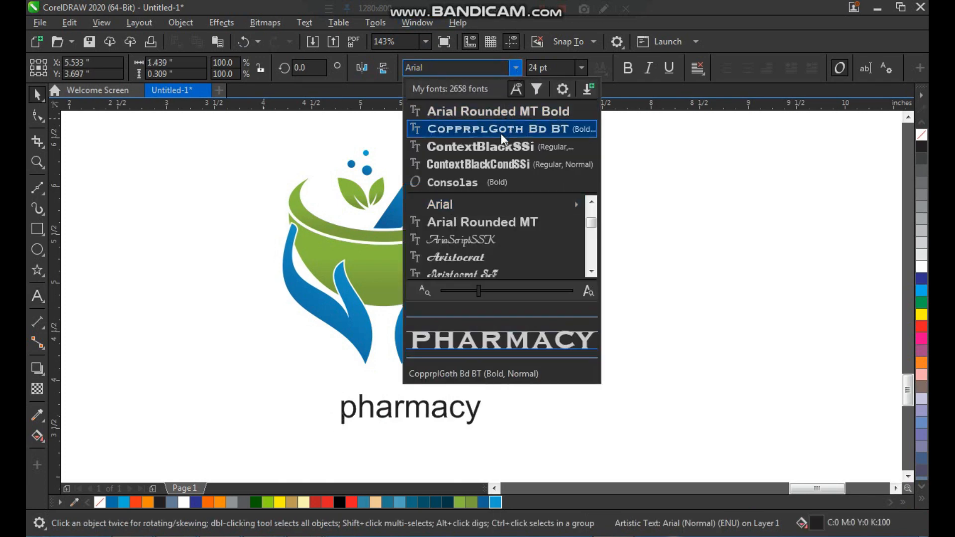
click(497, 161)
drag(468, 420, 543, 459)
- Centre the "pharmacy" text horizontally under the logo symbol
shift+click(437, 320)
key(c)
click(538, 356)
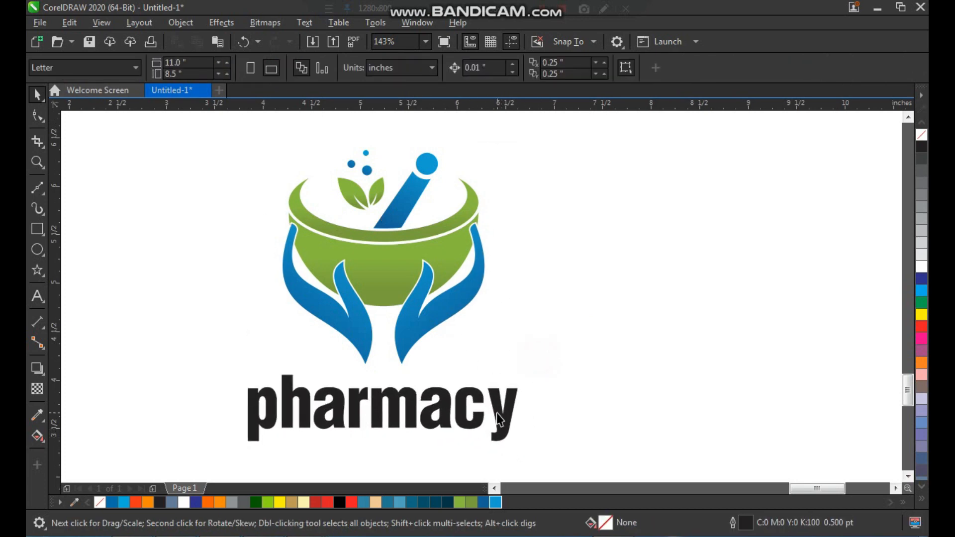
- Sample the blue from the lower part of the left hand and apply it to the "pharmacy" text
click(498, 407)
key(z)
drag(544, 292, 311, 452)
click(40, 414)
click(329, 269)
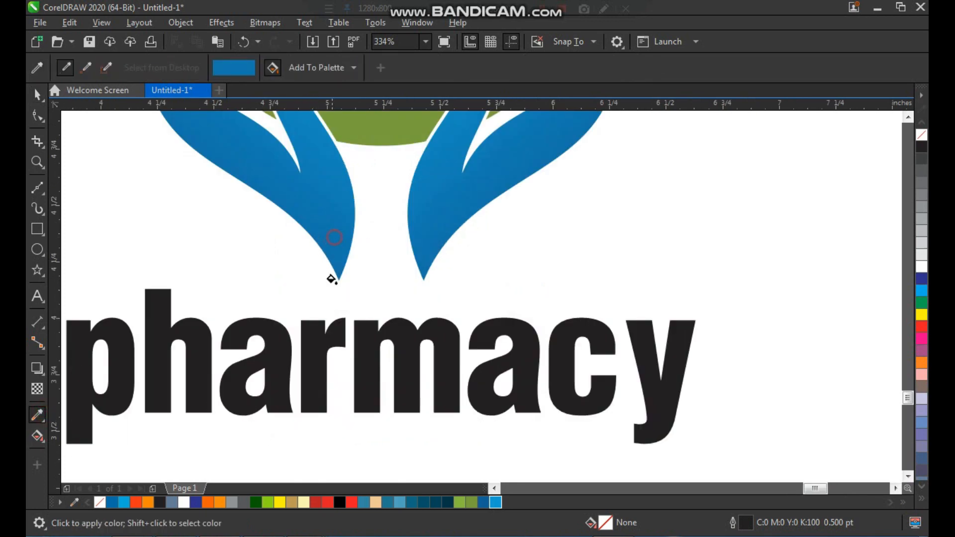
click(317, 345)
key(space)
click(447, 335)
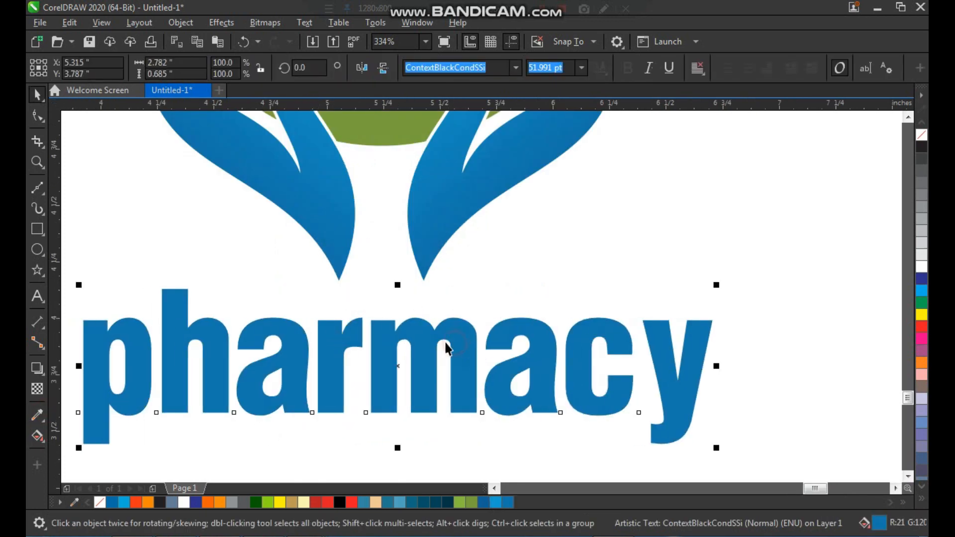
- Darken the "pharmacy" text's uniform fill to the deep blue #03456B
scroll(450, 330, down, 2)
key(F2)
drag(207, 260, 619, 430)
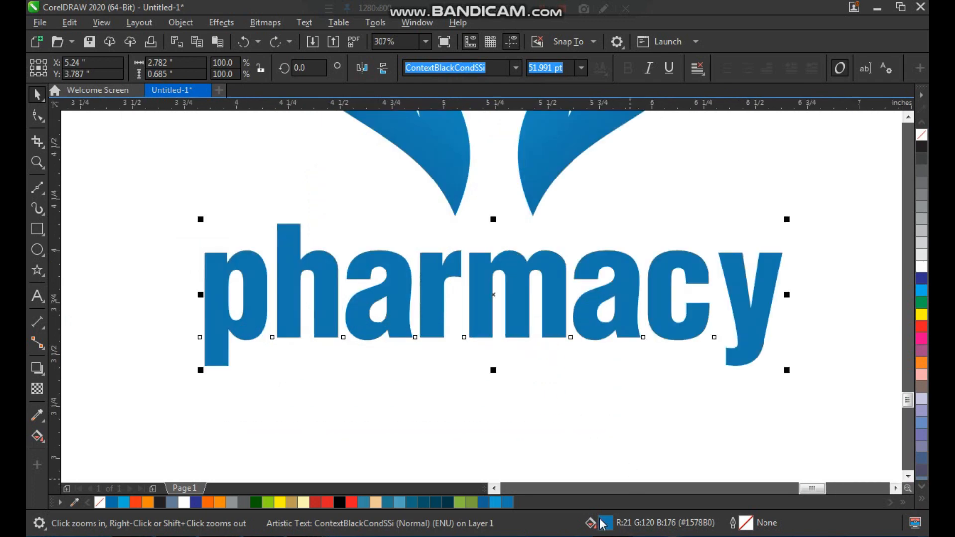
double_click(606, 523)
drag(422, 226, 438, 270)
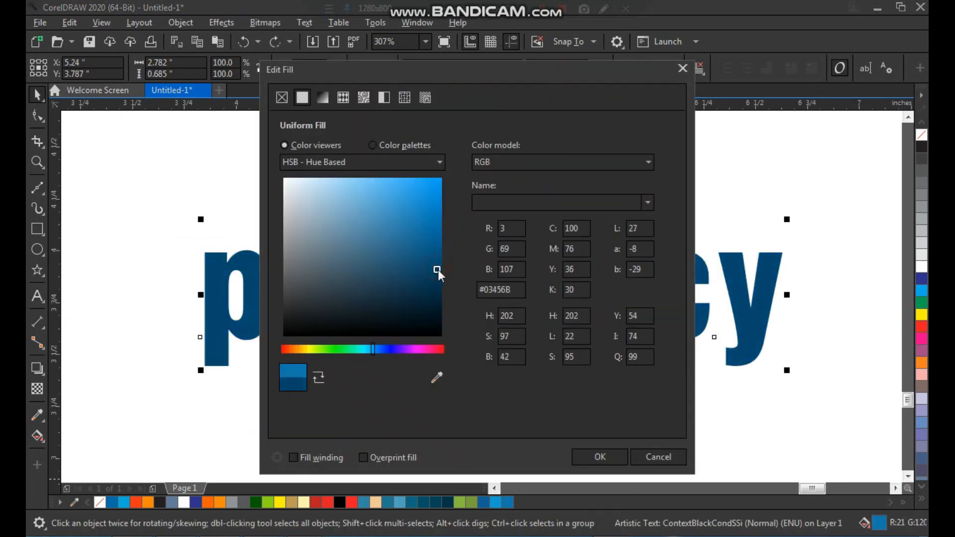
click(585, 462)
click(561, 395)
- Place a reduced copy of the "pharmacy" text, about 24 pt, directly beneath the original
scroll(370, 339, down, 2)
key(F2)
drag(297, 179, 470, 432)
right_click(553, 432)
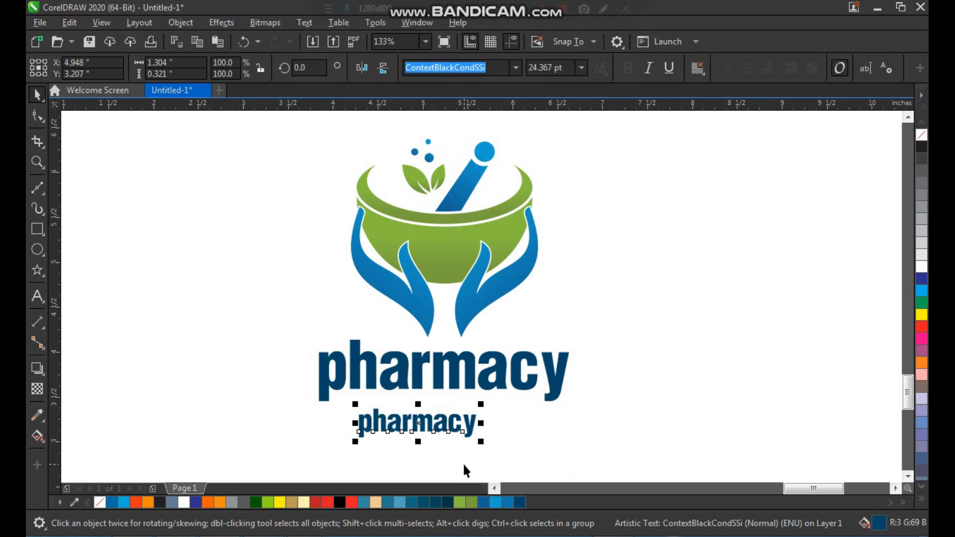
- Replace the wording of the smaller text copy with "tagline here"
key(F8)
key(ctrl+a)
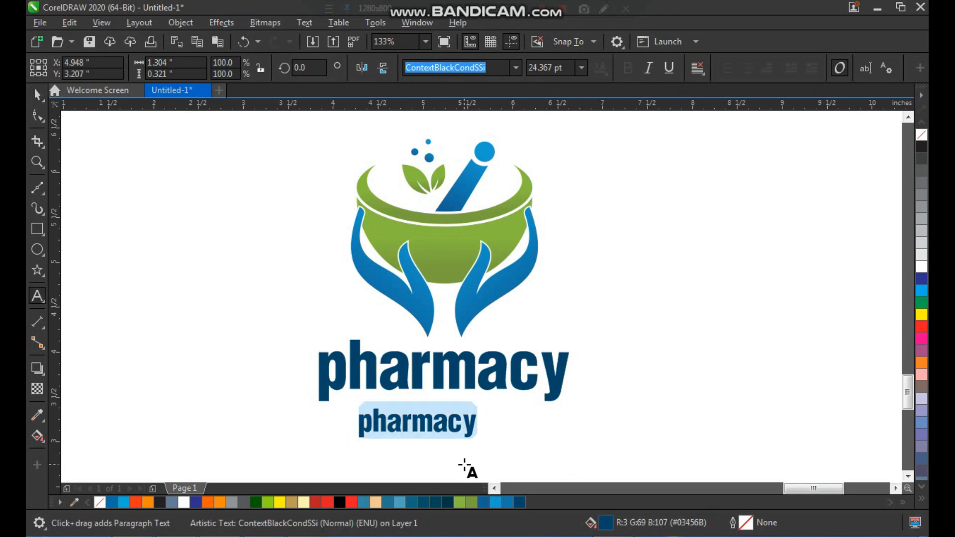
text(tagli)
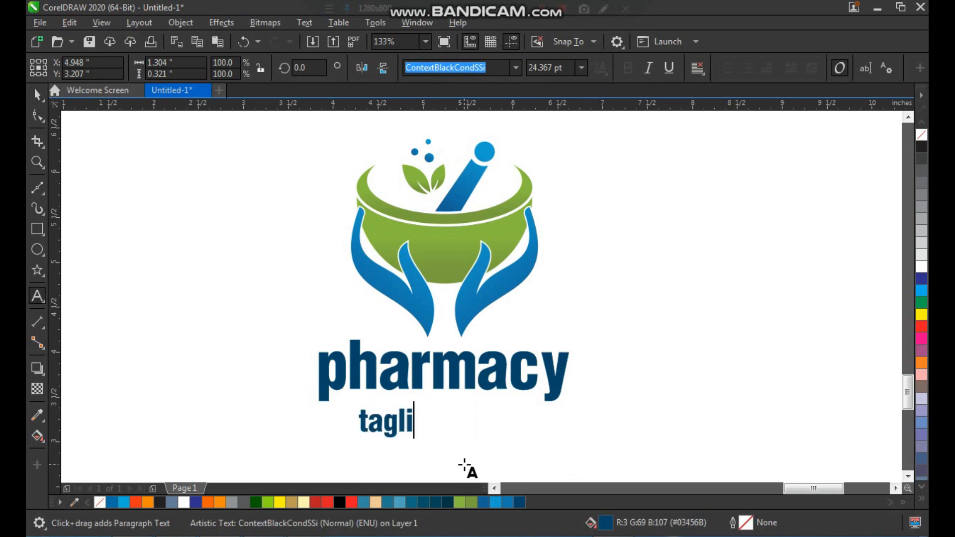
text(ne here)
key(ctrl+space)
key(F2)
drag(285, 305, 633, 461)
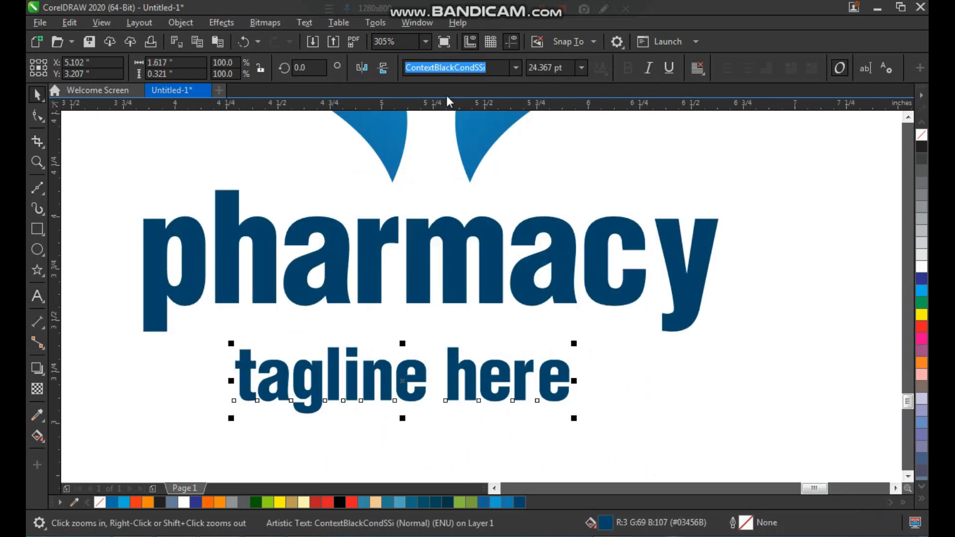
- Convert the tagline text to UPPERCASE and scale it down to about 13.5 pt beneath "pharmacy"
click(305, 22)
click(366, 315)
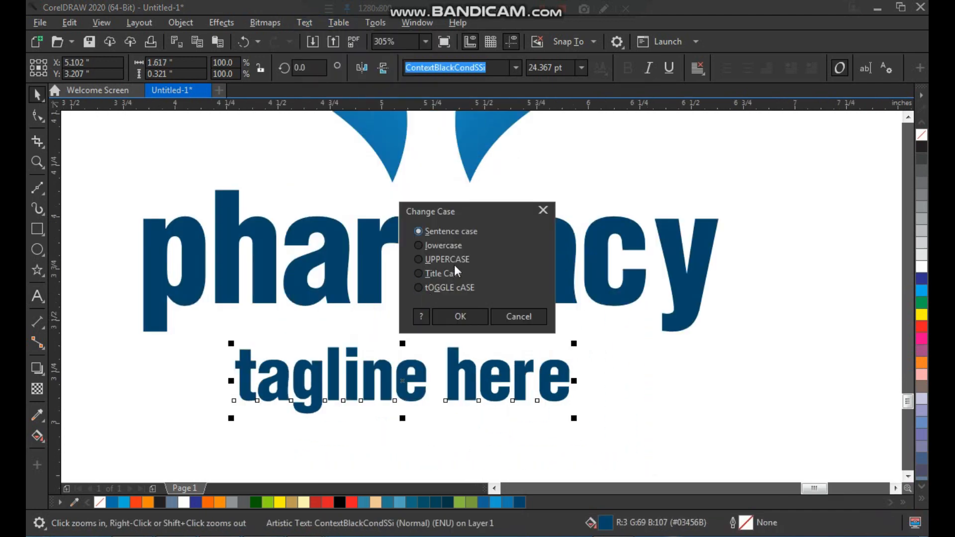
click(462, 317)
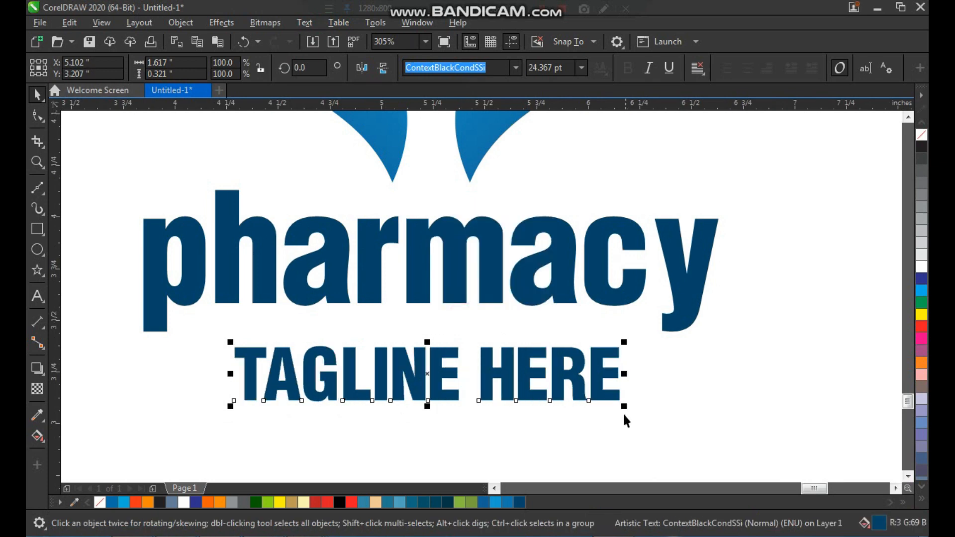
drag(625, 409, 442, 358)
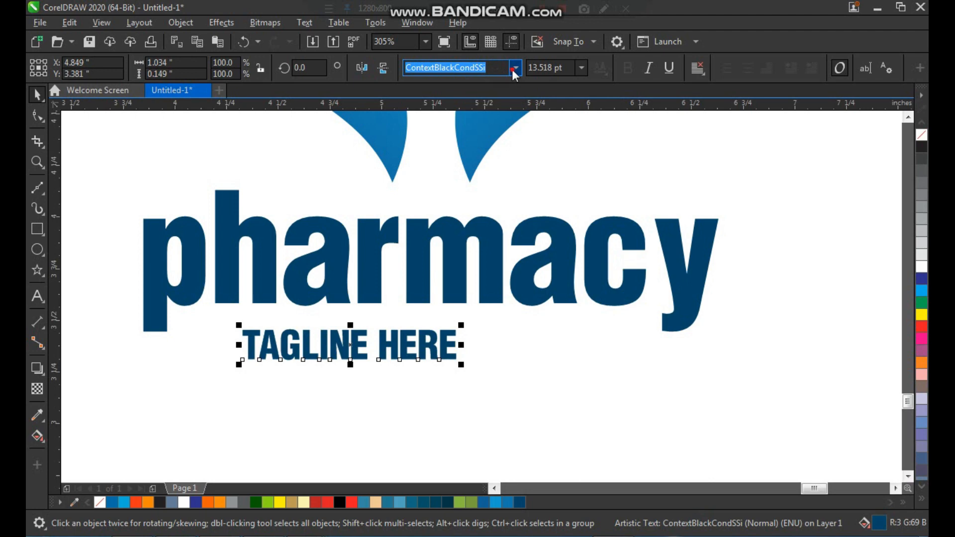
- Change the tagline to a wider, plain sans-serif font and increase its letter spacing
click(514, 71)
click(498, 127)
drag(505, 357, 569, 342)
key(F10)
key(space)
- Fill the tagline with the bowl's light green and centre it beneath the "pharmacy" text
click(460, 503)
click(488, 372)
click(501, 340)
click(523, 421)
scroll(490, 367, down, 2)
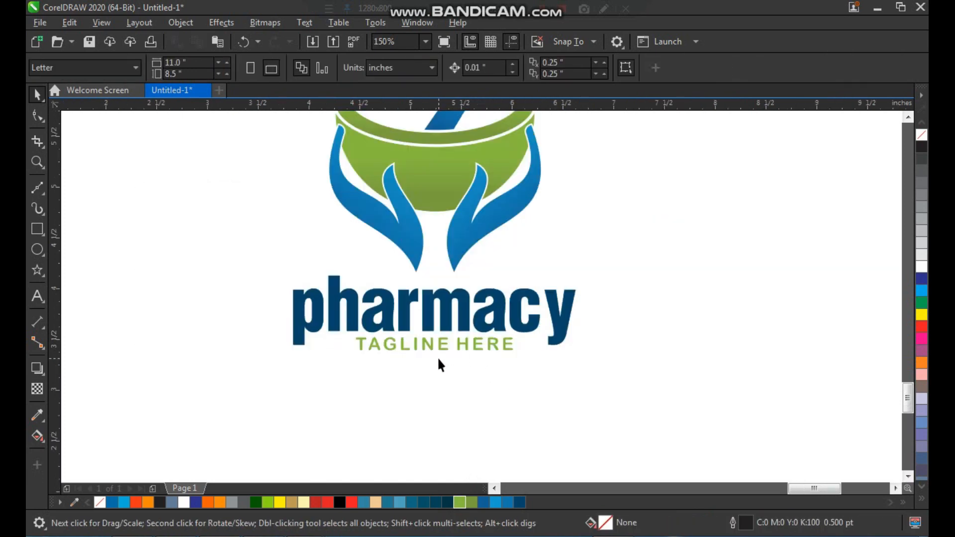
- Group all of the logo's artwork and text, and shift the group slightly to the right on the page
scroll(438, 360, down, 2)
key(z)
drag(331, 177, 619, 433)
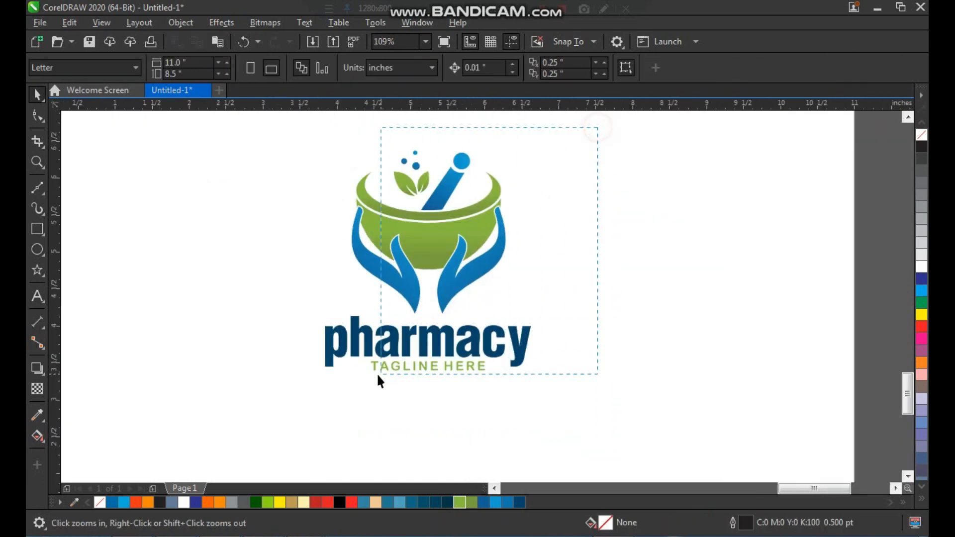
drag(378, 376, 294, 402)
key(ctrl+g)
drag(462, 276, 479, 277)
click(649, 267)
key(F3)
key(F2)
drag(374, 211, 584, 372)
drag(570, 126, 268, 401)
right_click(313, 368)
drag(348, 205, 530, 428)
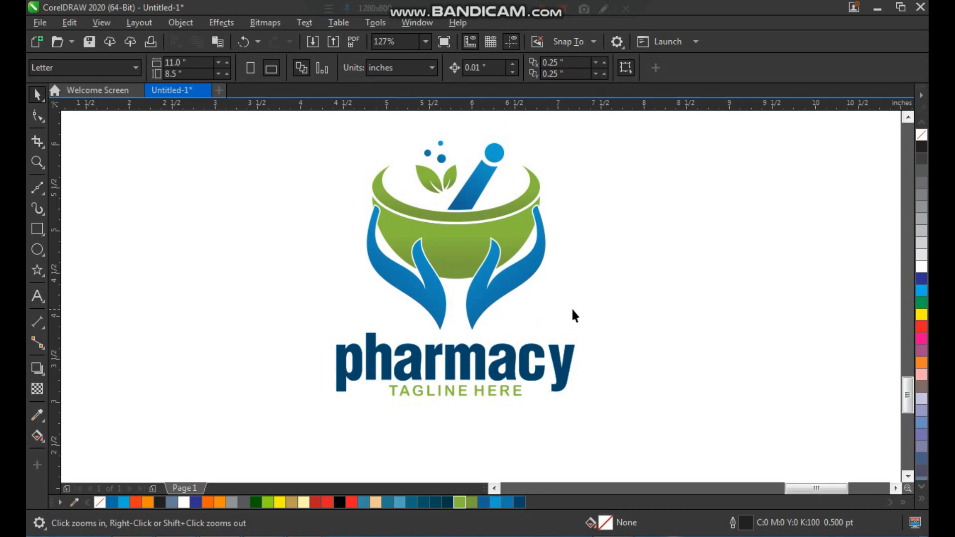